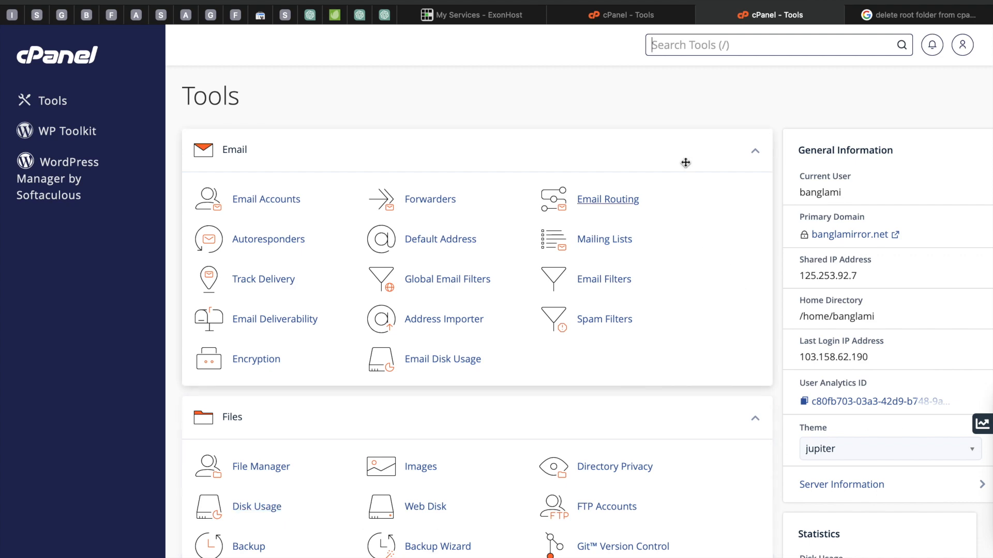
# Step: Open the File Manager from the Files tools
pyautogui.scroll(-3, 683, 145)
pyautogui.scroll(3, 682, 146)
pyautogui.scroll(-1, 681, 146)
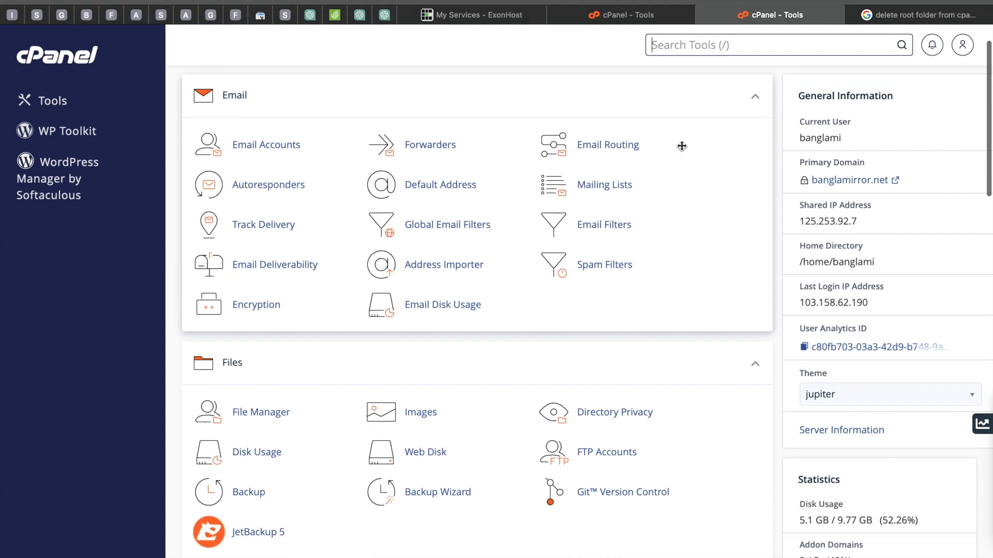
pyautogui.press('/')
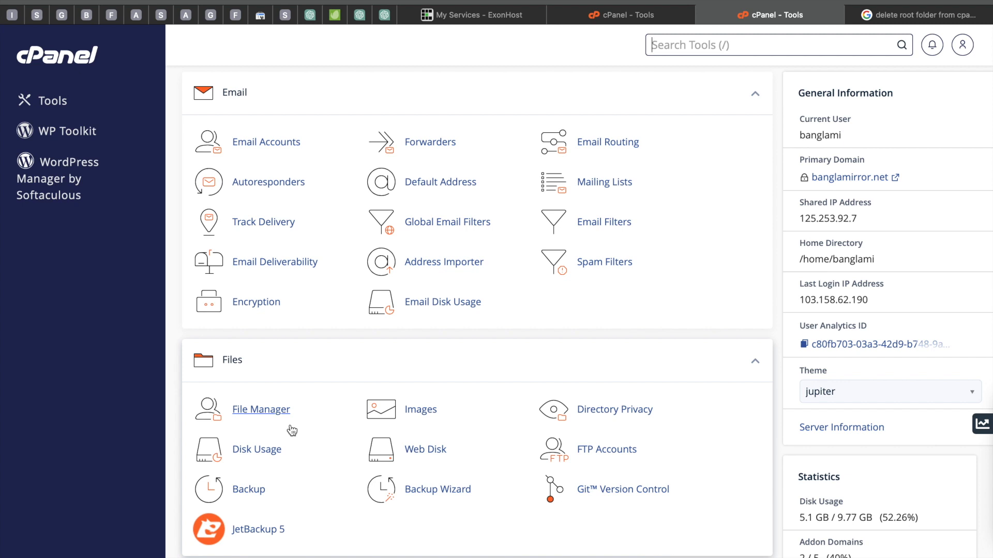
pyautogui.scroll(2, 292, 431)
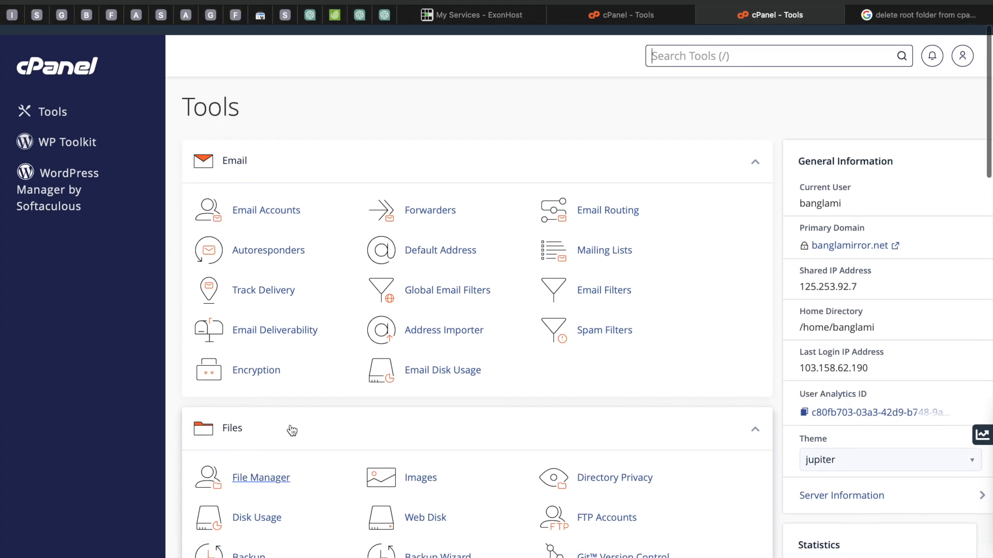
pyautogui.scroll(-5, 360, 175)
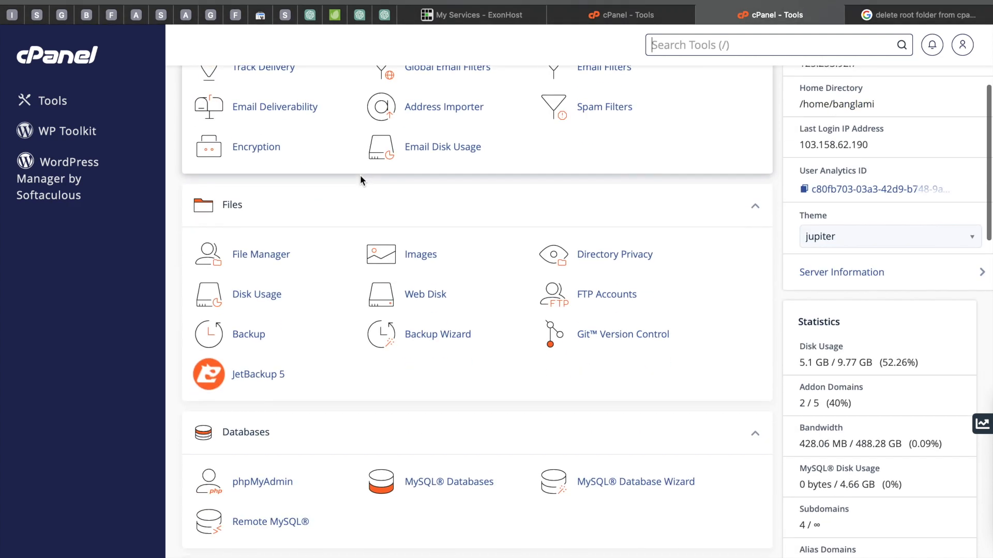
pyautogui.click(259, 255)
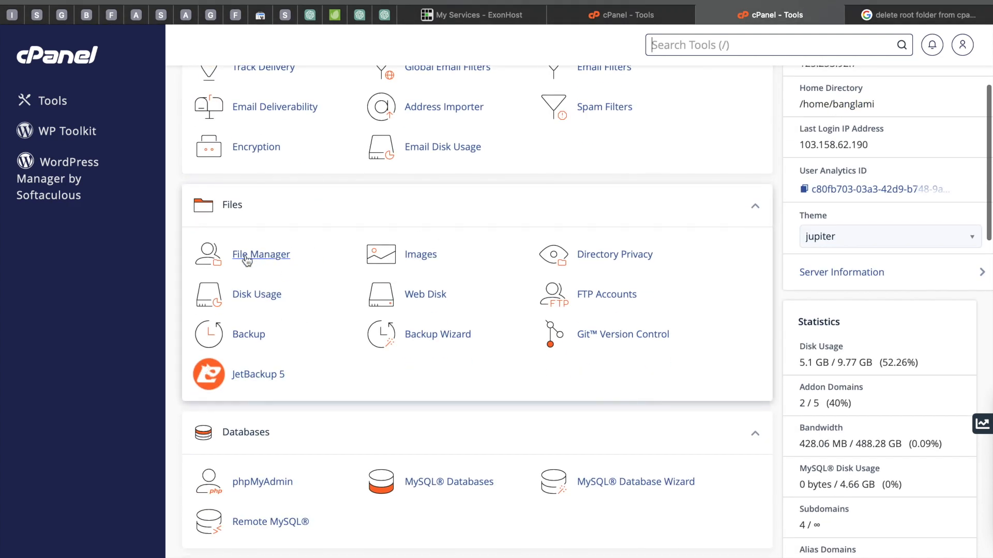
# Step: Open the nimontrongallary.com folder in the directory tree
pyautogui.scroll(-4, 100, 428)
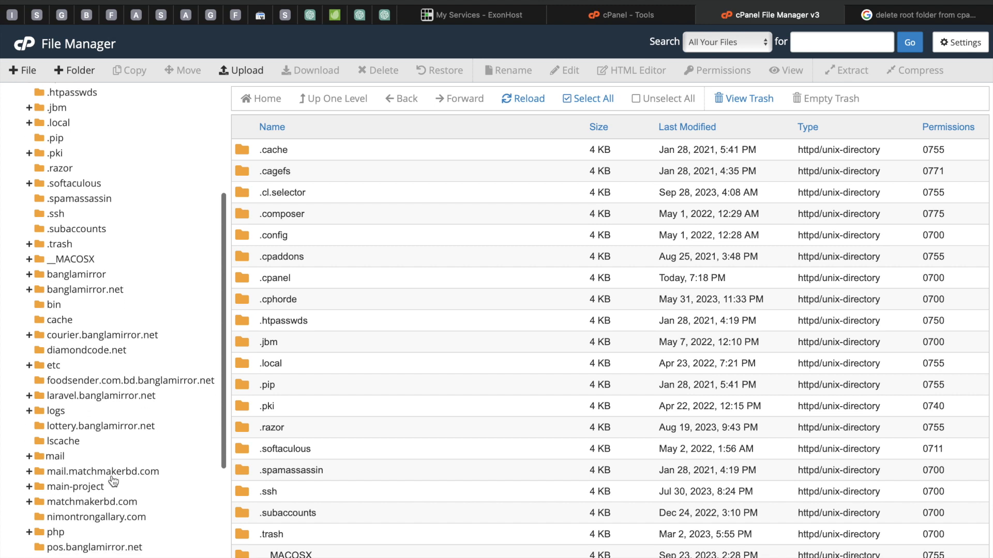
pyautogui.scroll(-1, 100, 438)
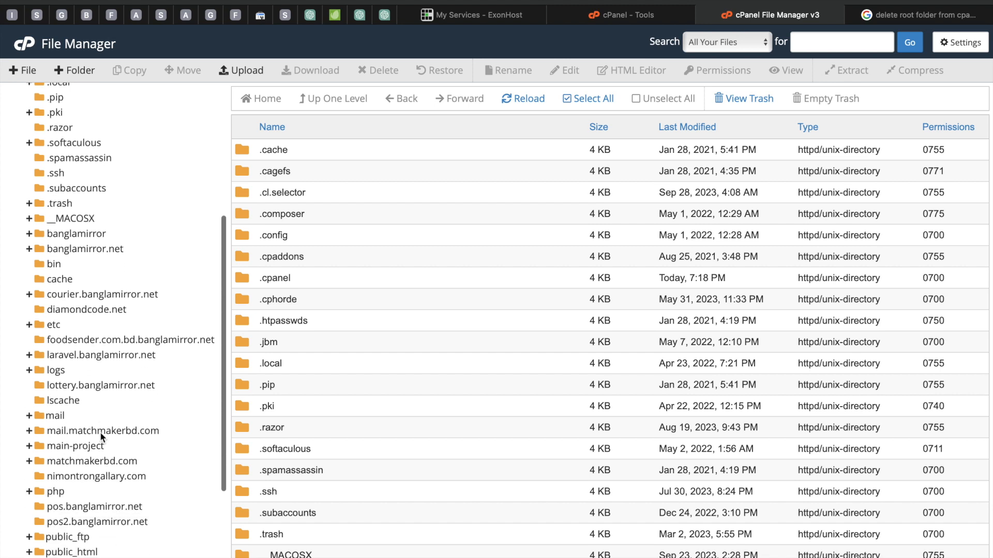
pyautogui.click(81, 477)
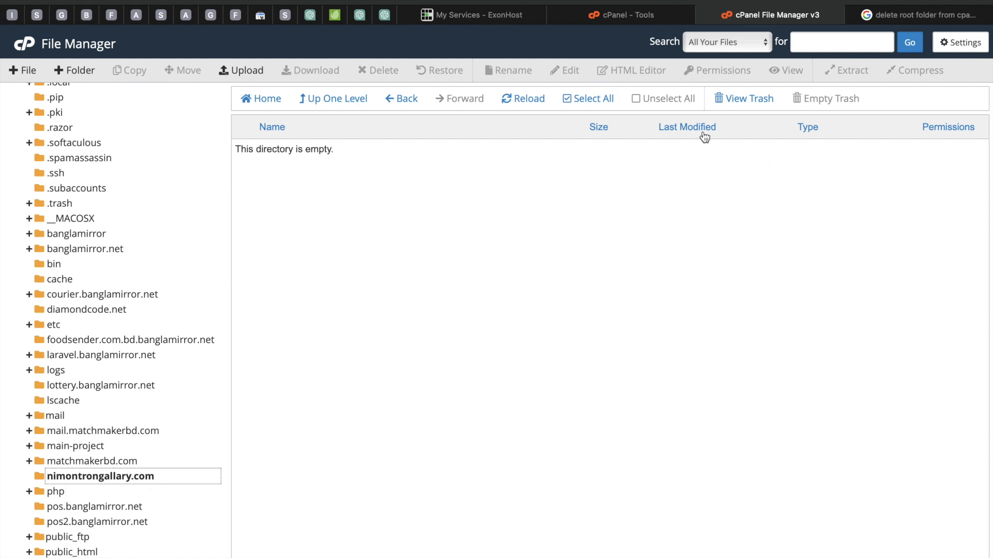
# Step: Upload main-project.zip from the Desktop's codecanyon -mission/final submission folder into nimontrongallary.com
pyautogui.click(641, 16)
pyautogui.click(801, 22)
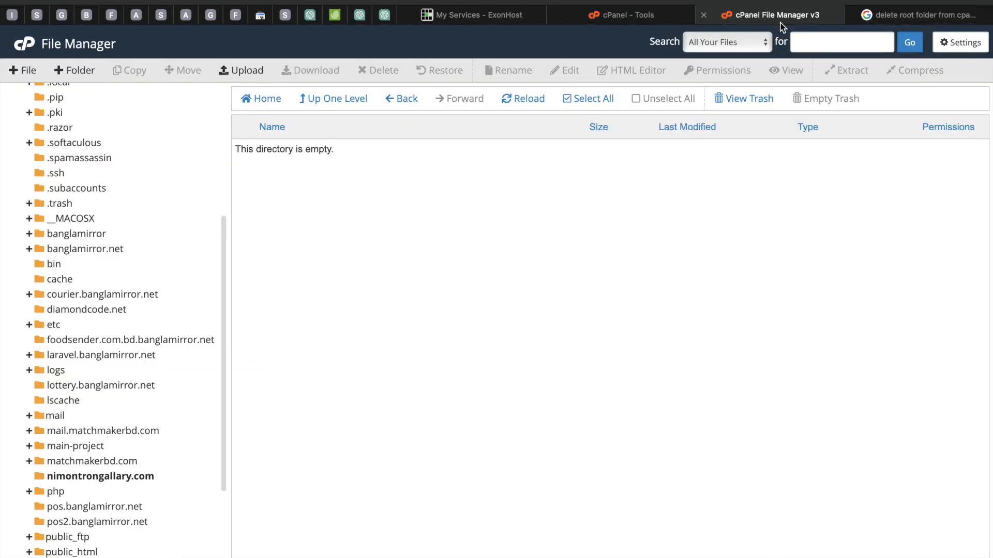
pyautogui.click(236, 72)
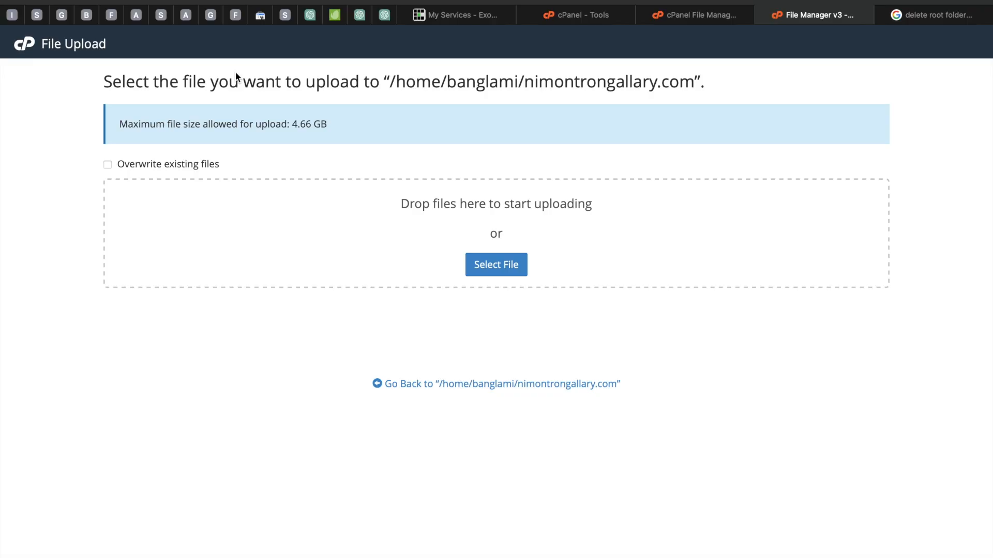
pyautogui.click(478, 273)
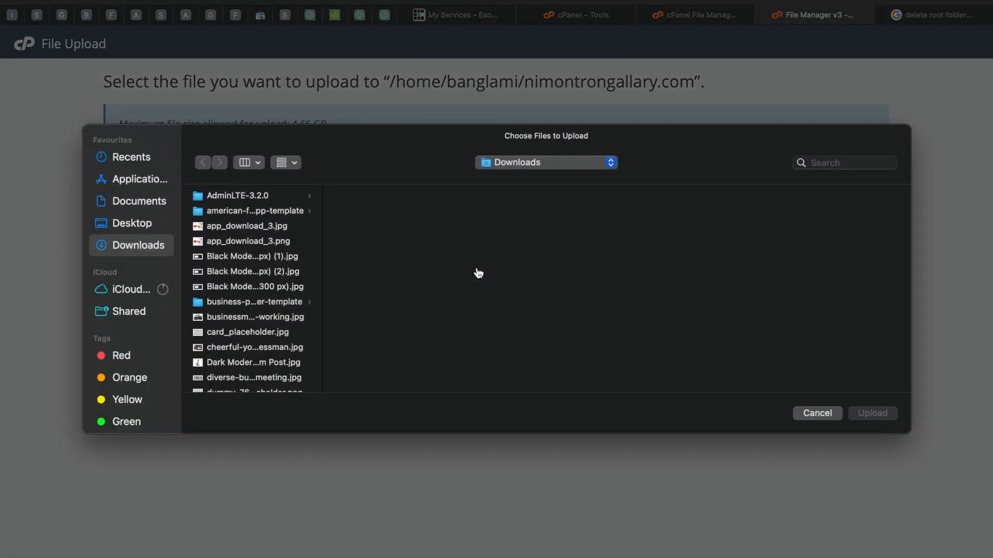
pyautogui.click(134, 224)
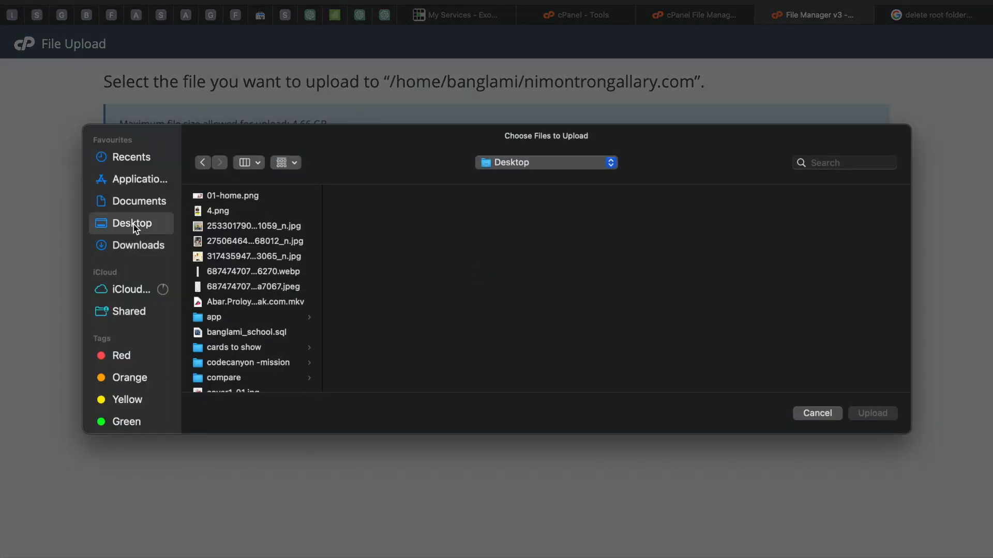
pyautogui.click(216, 198)
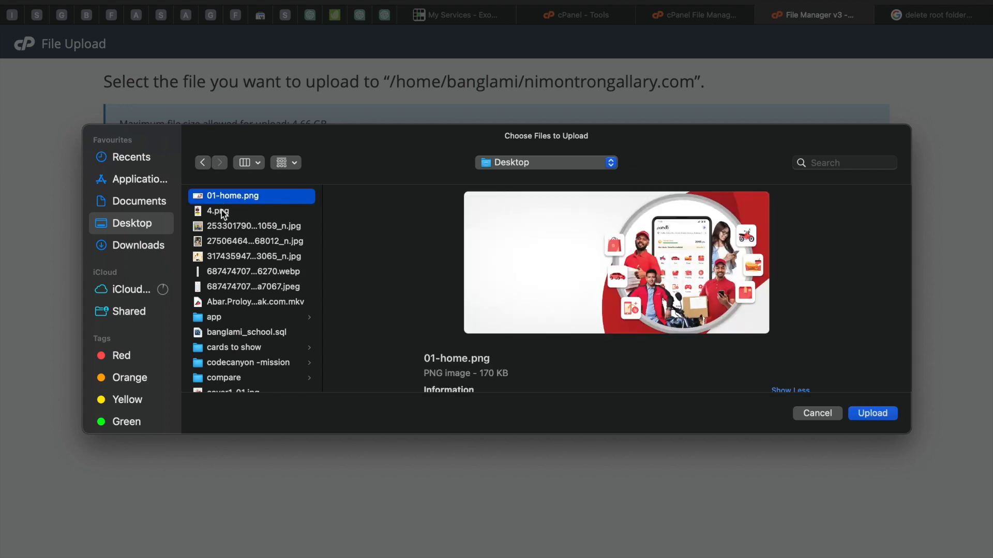
pyautogui.scroll(-2, 275, 317)
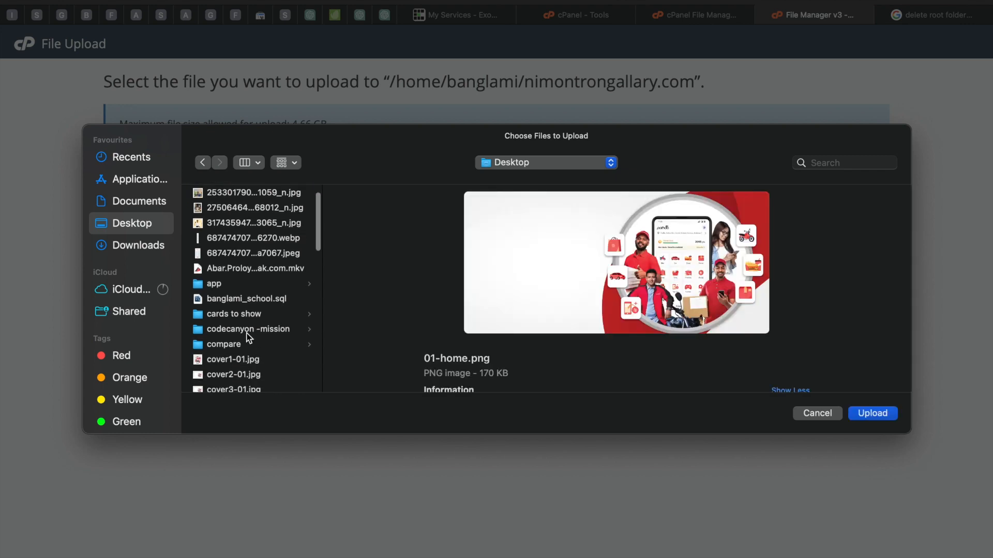
pyautogui.click(247, 332)
pyautogui.click(365, 197)
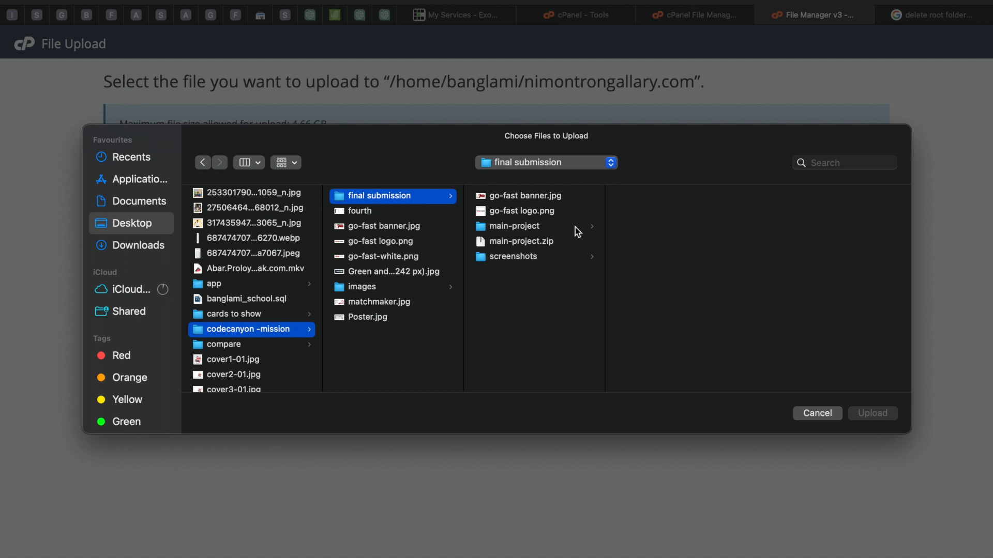
pyautogui.click(503, 243)
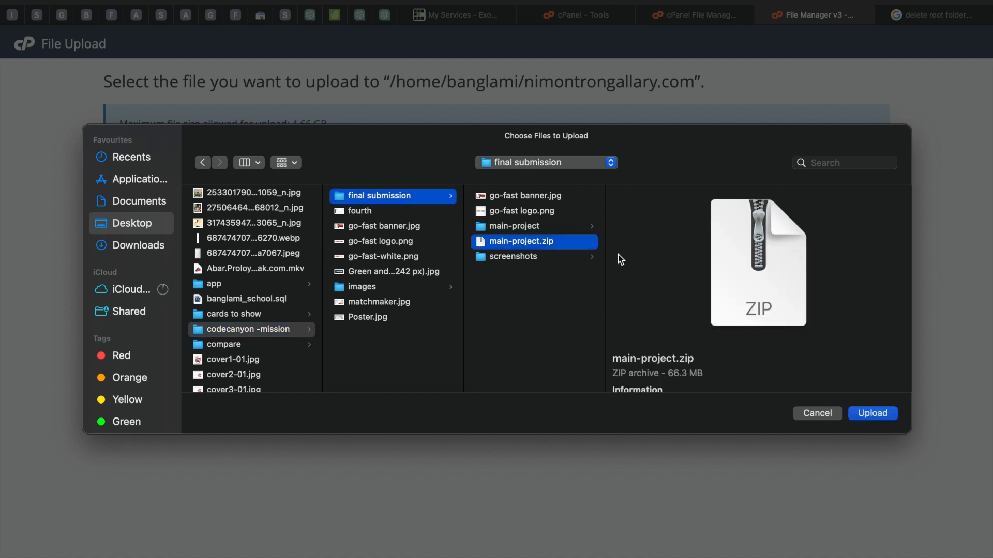
pyautogui.click(863, 414)
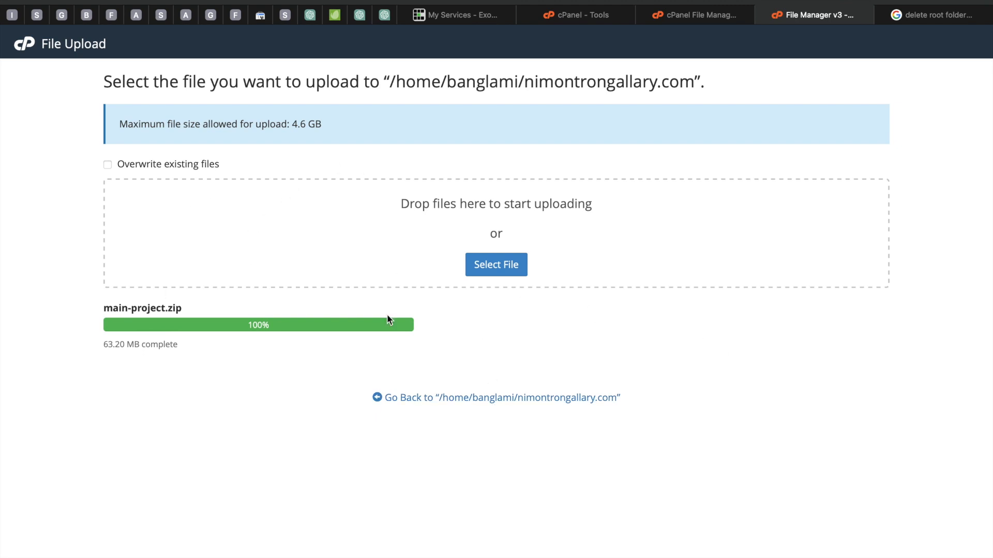
# Step: Extract main-project.zip into /nimontrongallary.com
pyautogui.click(436, 399)
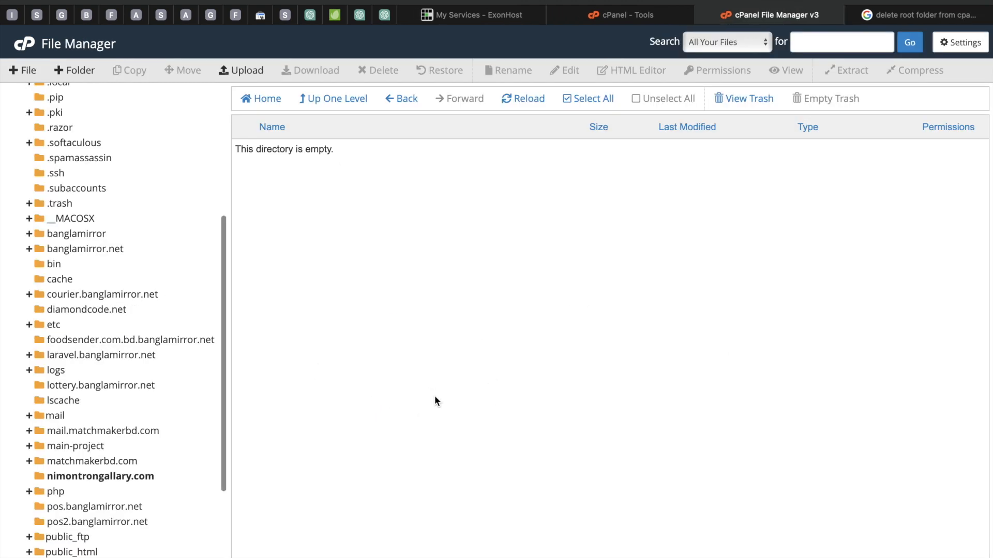
pyautogui.click(103, 477)
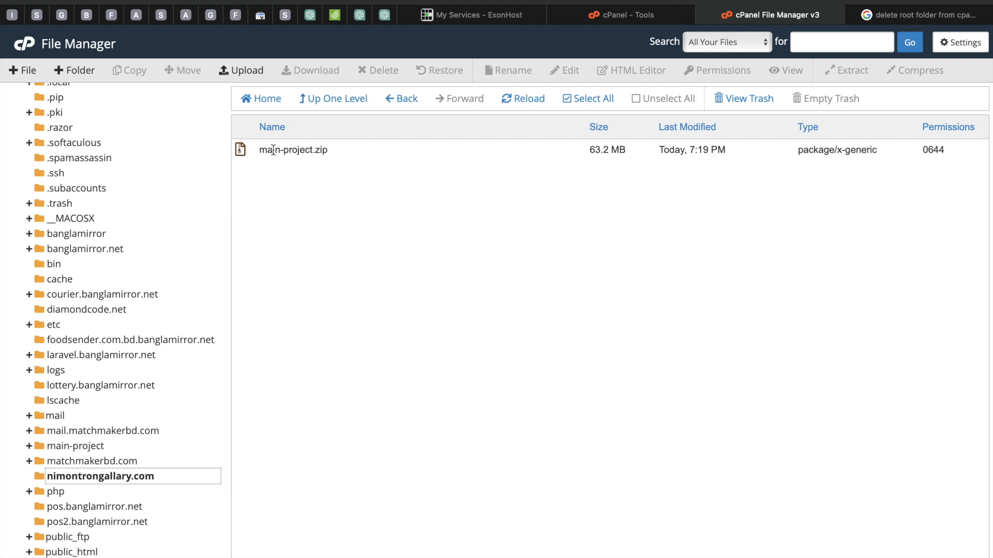
pyautogui.rightClick(243, 150)
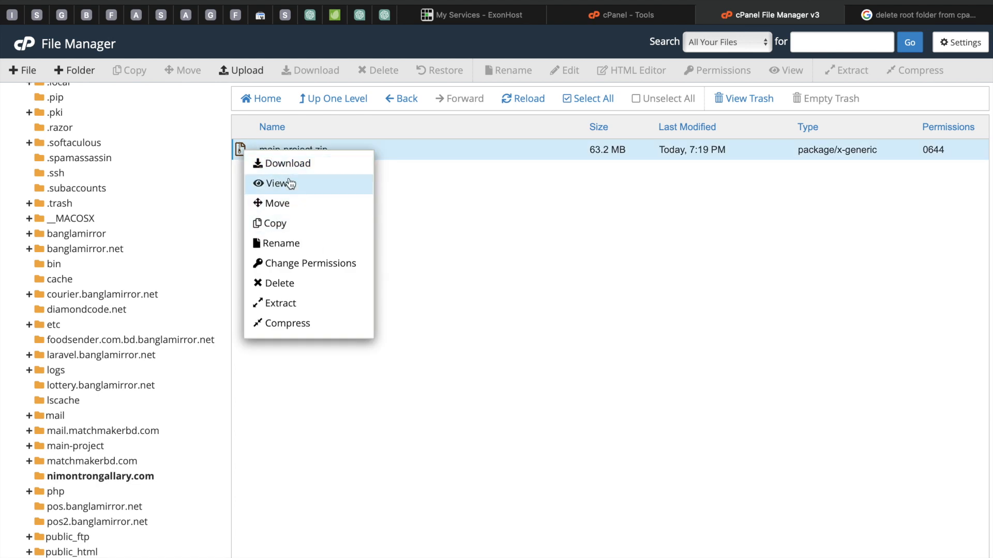
pyautogui.click(280, 303)
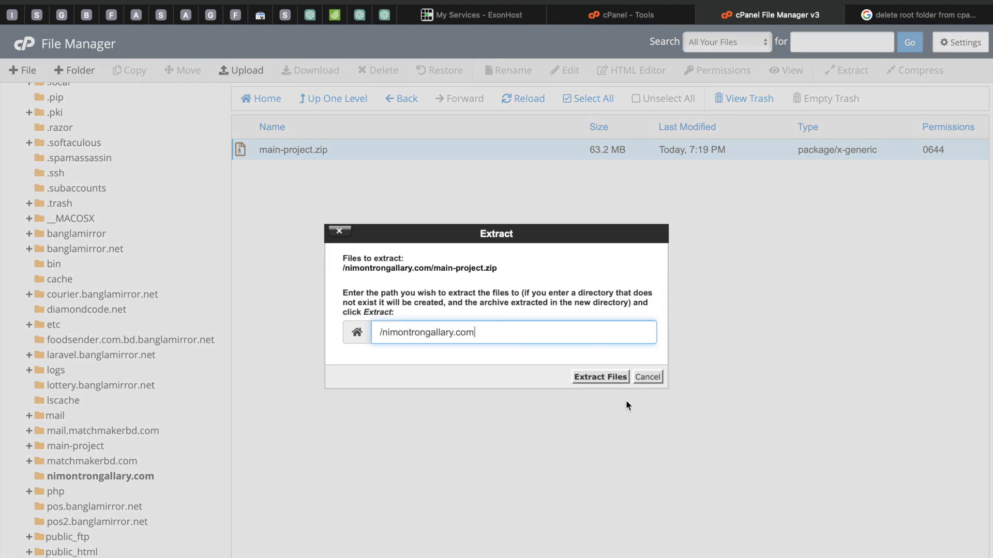
pyautogui.click(594, 382)
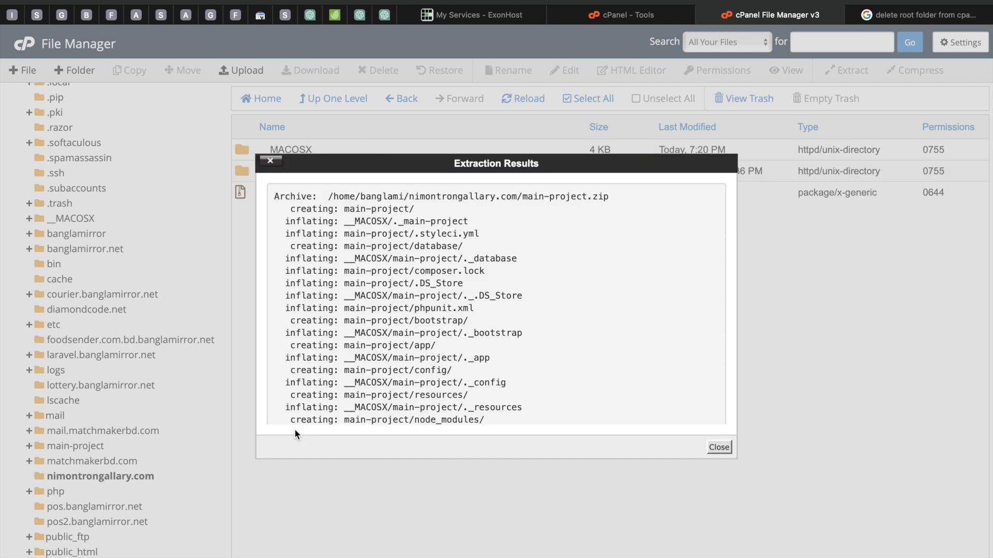
pyautogui.click(719, 449)
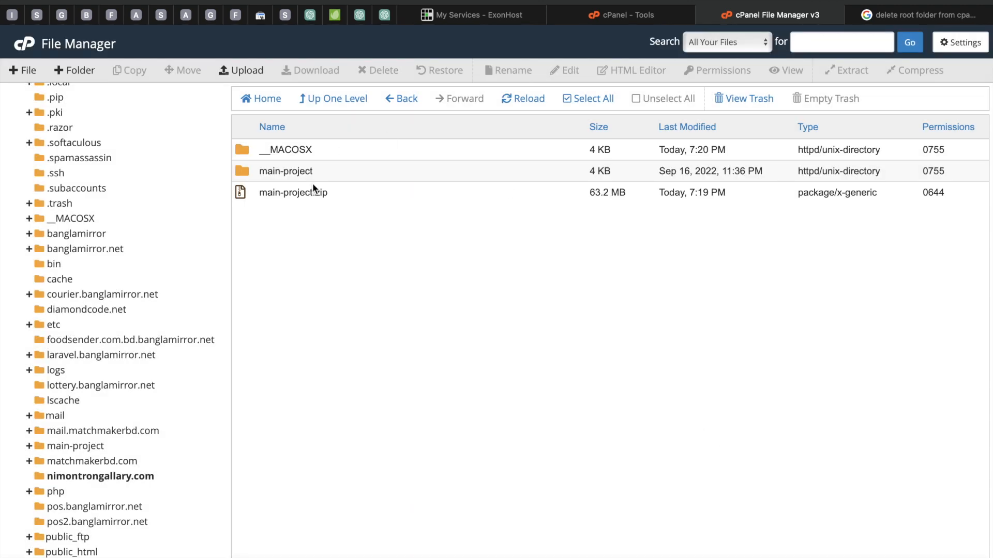
# Step: Select all contents of the main-project folder and move them up to /nimontrongallary.com
pyautogui.doubleClick(243, 171)
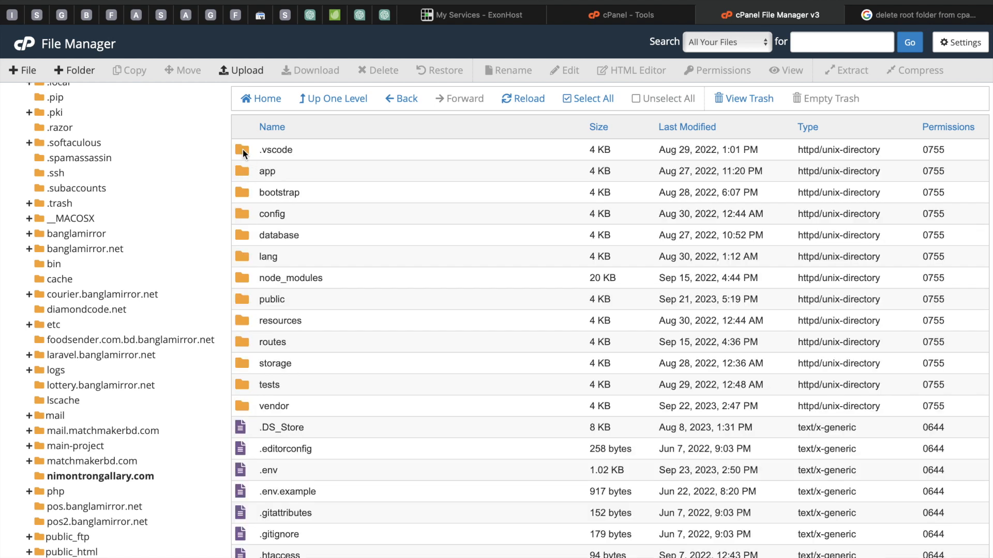
pyautogui.click(243, 149)
pyautogui.scroll(-4, 324, 283)
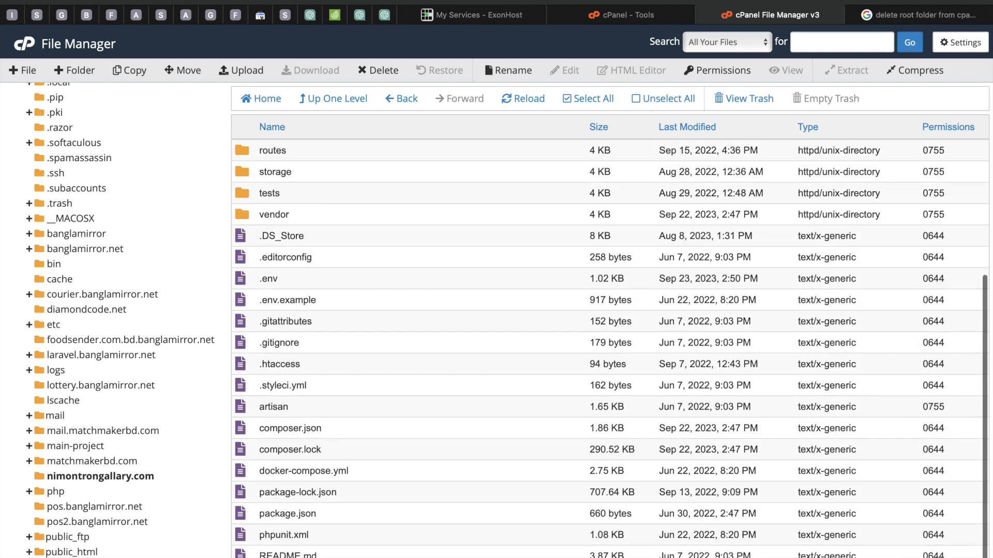
pyautogui.keyDown('shift'); pyautogui.click(331, 556); pyautogui.keyUp('shift')
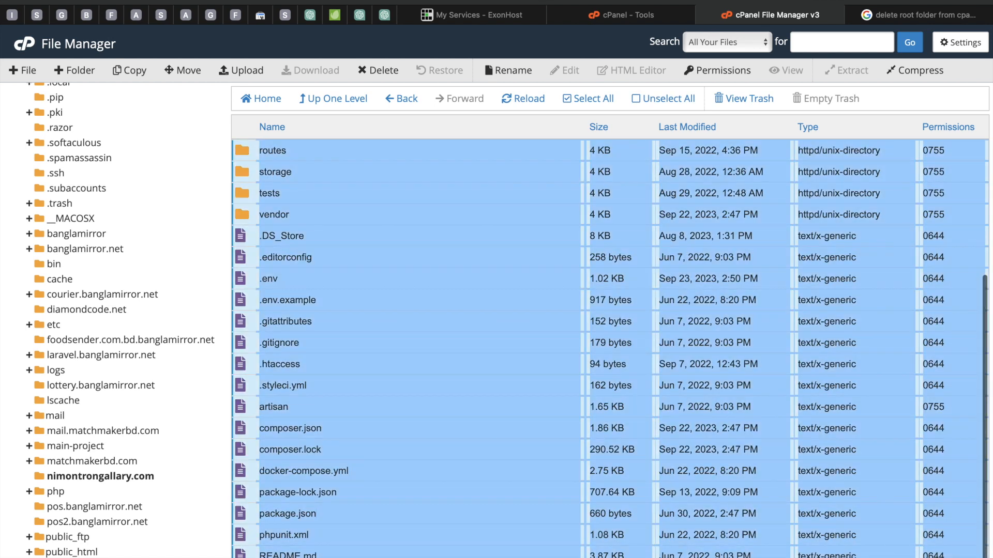
pyautogui.click(179, 72)
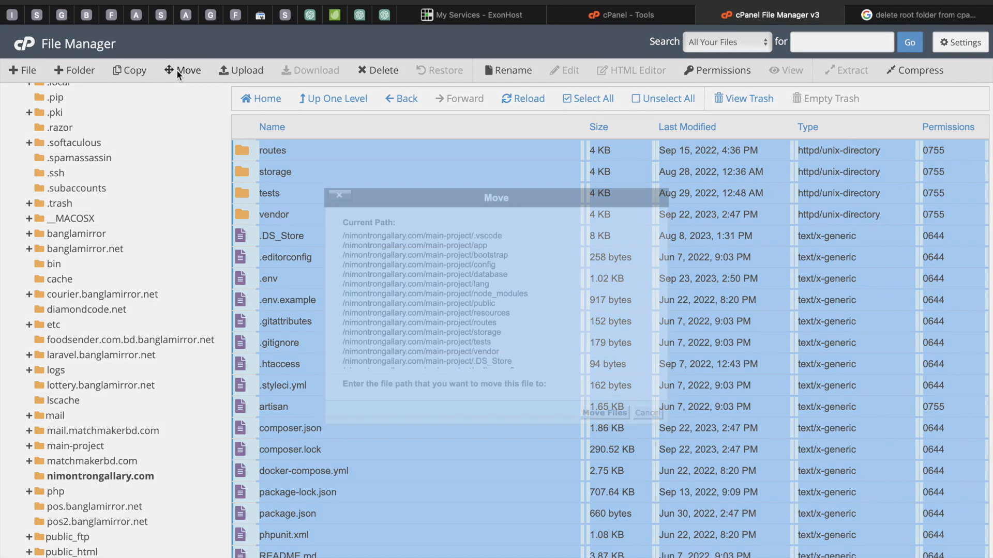
pyautogui.moveTo(541, 368); pyautogui.dragTo(479, 368)
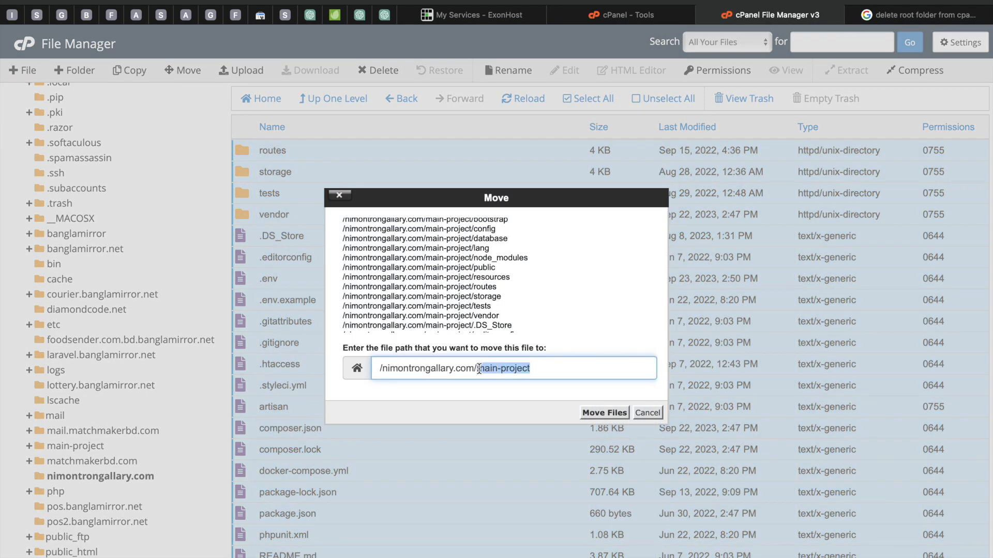
pyautogui.press('BackSpace')
pyautogui.click(603, 413)
# Step: Return to the nimontrongallary.com folder and delete main-project.zip, moving it to the trash
pyautogui.scroll(-3, 41, 433)
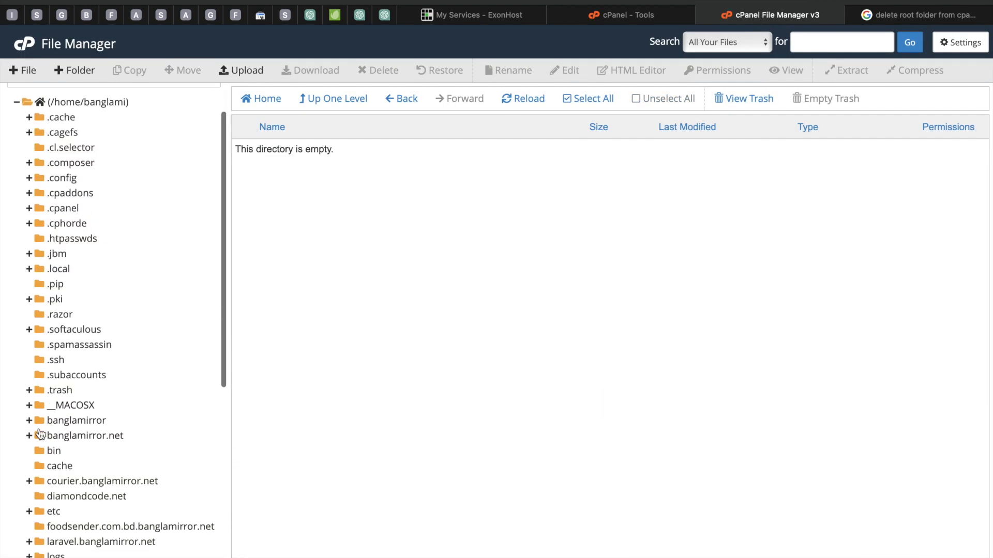
pyautogui.scroll(-3, 40, 434)
pyautogui.scroll(-3, 85, 444)
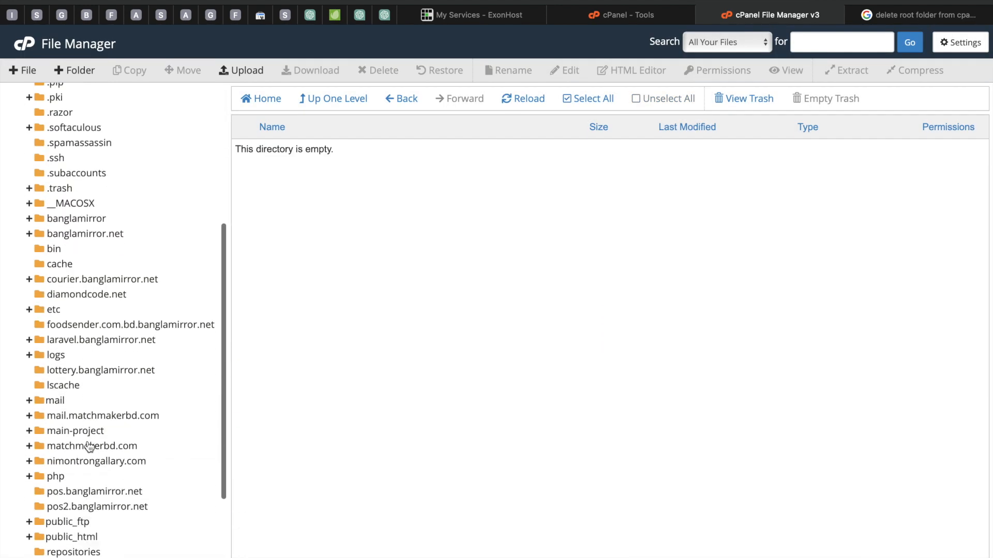
pyautogui.scroll(-1, 89, 447)
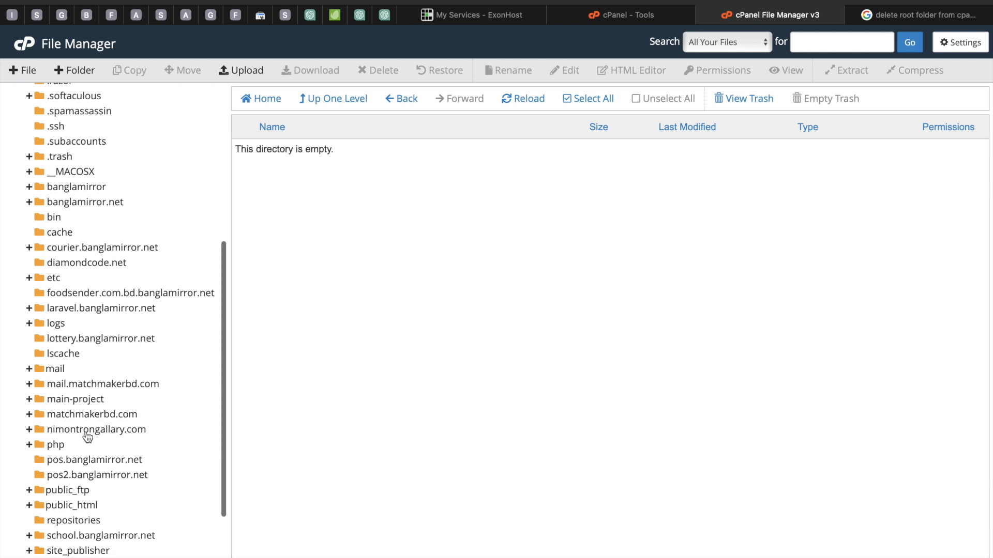
pyautogui.click(87, 433)
pyautogui.scroll(-5, 324, 178)
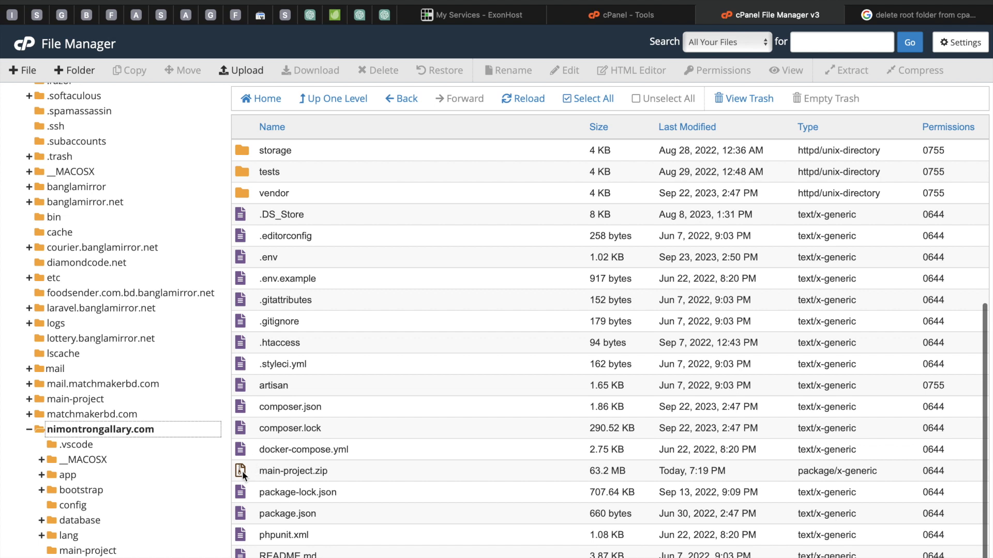
pyautogui.click(241, 472)
pyautogui.rightClick(241, 473)
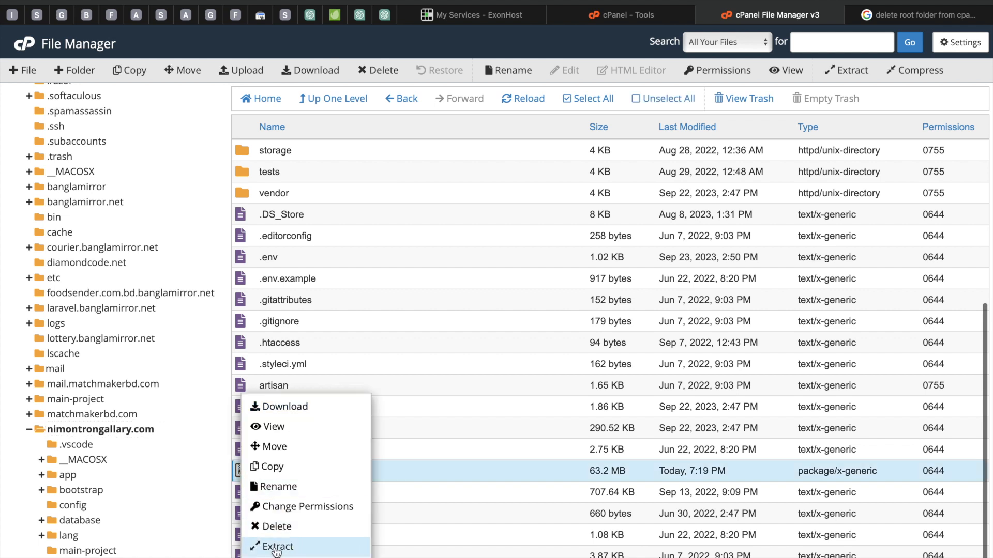
pyautogui.click(392, 455)
pyautogui.rightClick(307, 470)
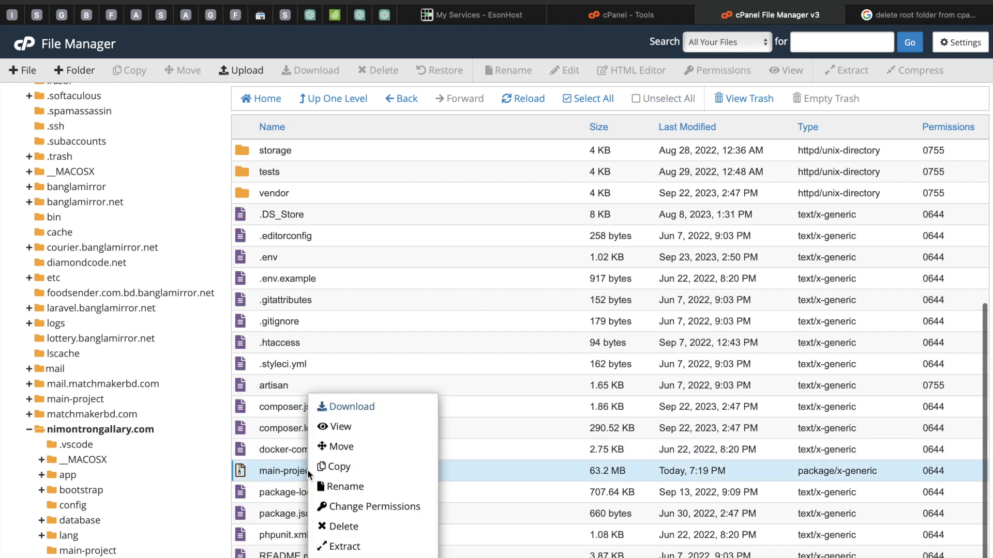
pyautogui.click(335, 526)
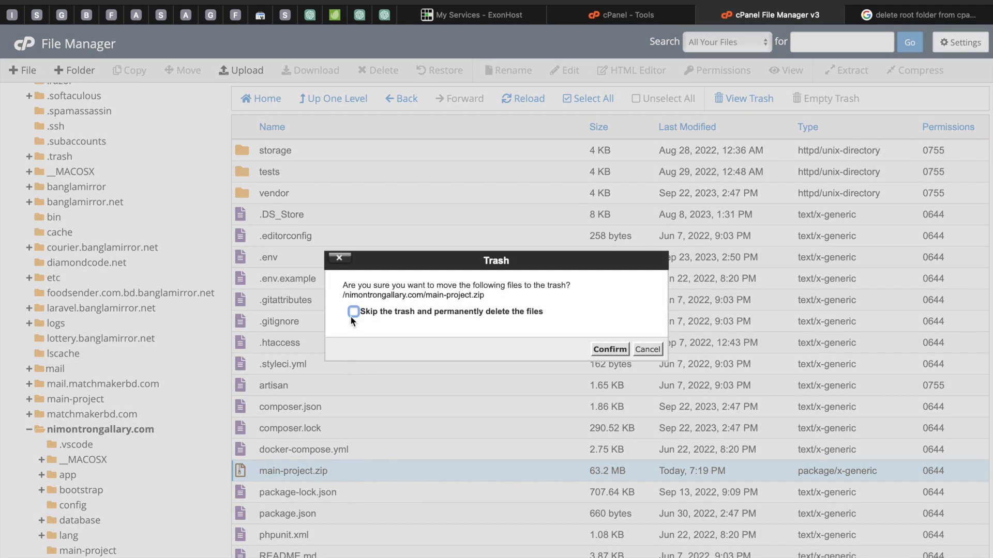
pyautogui.click(610, 350)
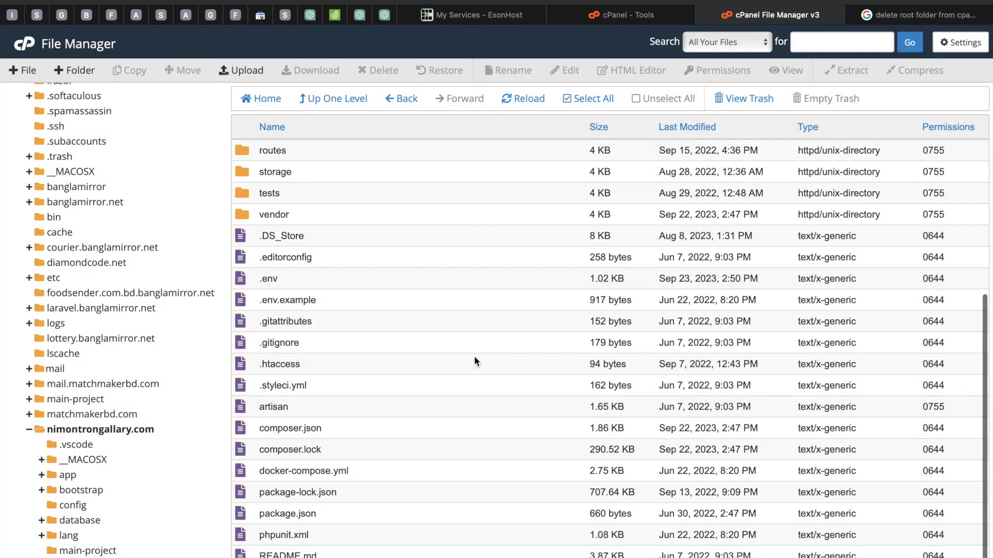
pyautogui.scroll(5, 474, 356)
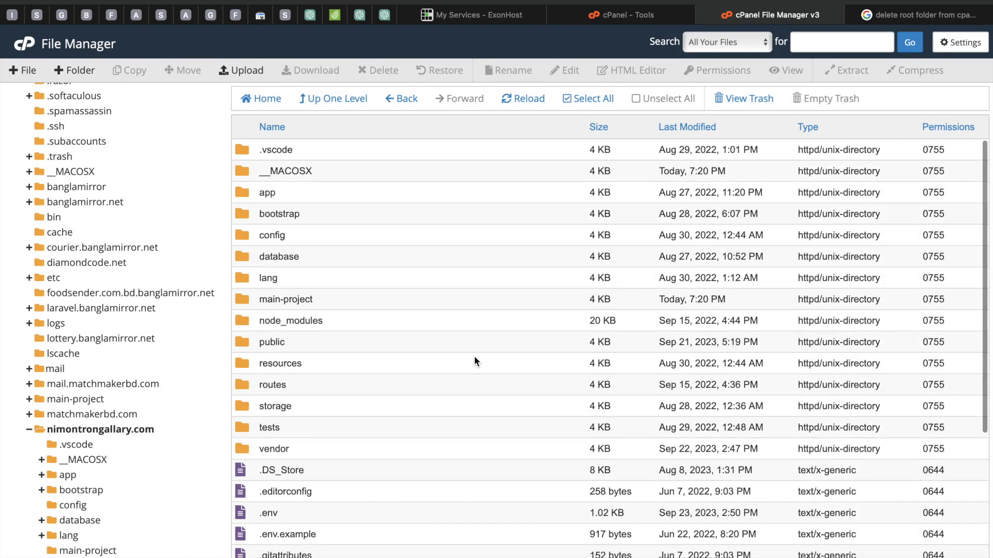
# Step: Set the PHP version of nimontrongallary.com to PHP 8.1 (ea-php81) in MultiPHP Manager
pyautogui.click(619, 16)
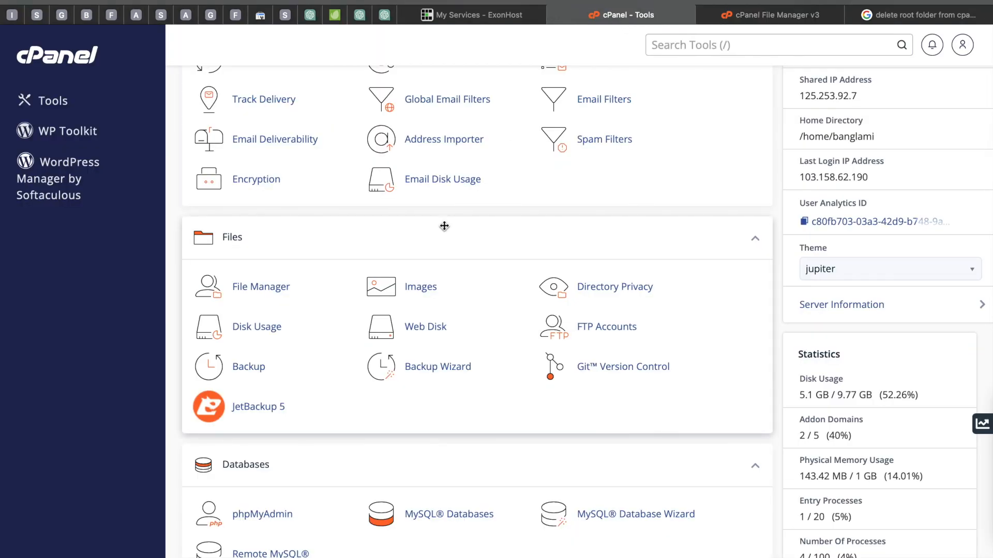
pyautogui.scroll(3, 444, 225)
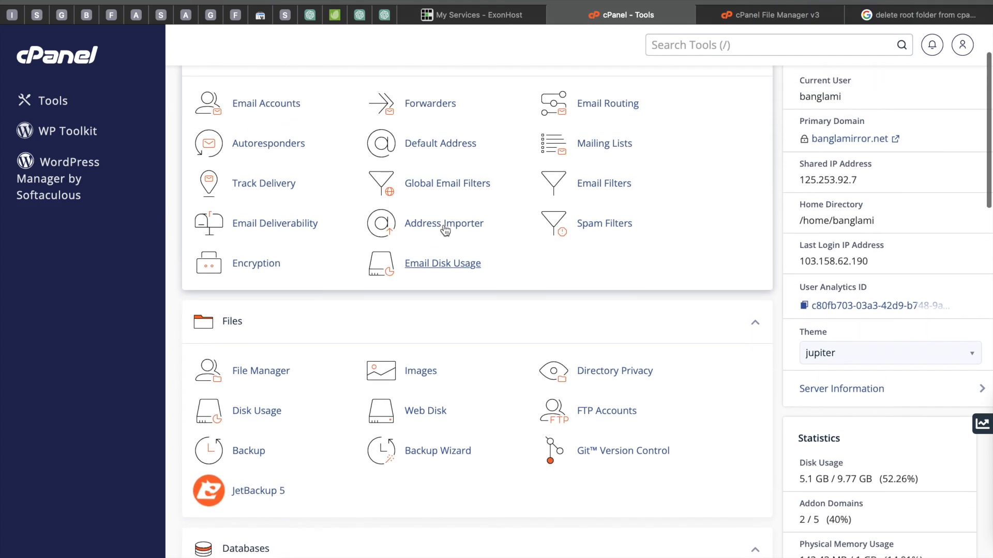
pyautogui.scroll(-12, 444, 230)
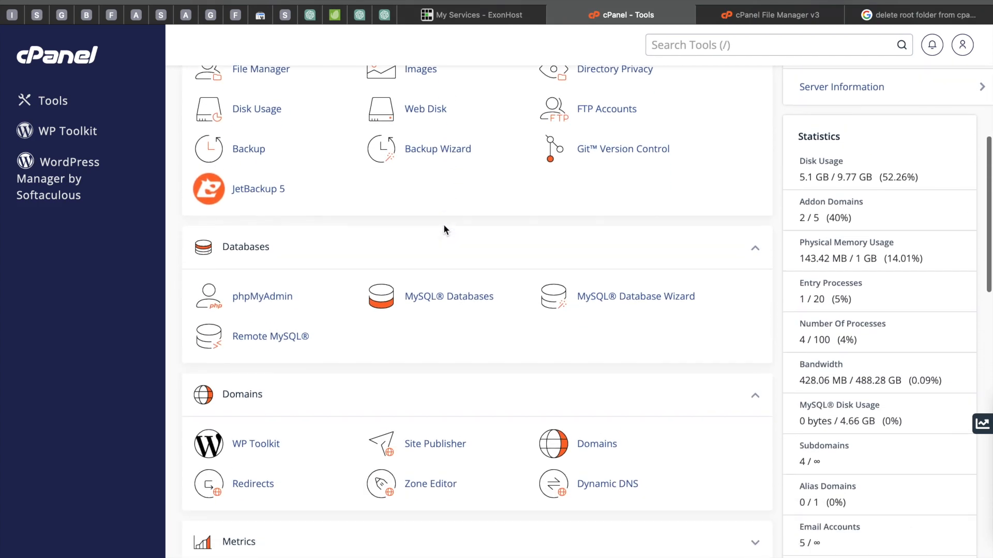
pyautogui.scroll(-6, 444, 230)
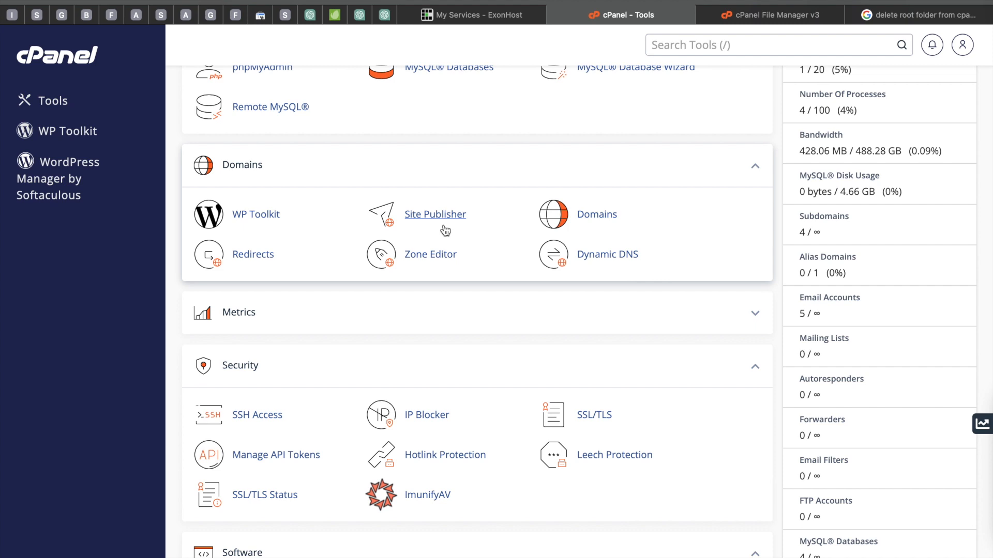
pyautogui.scroll(-8, 445, 231)
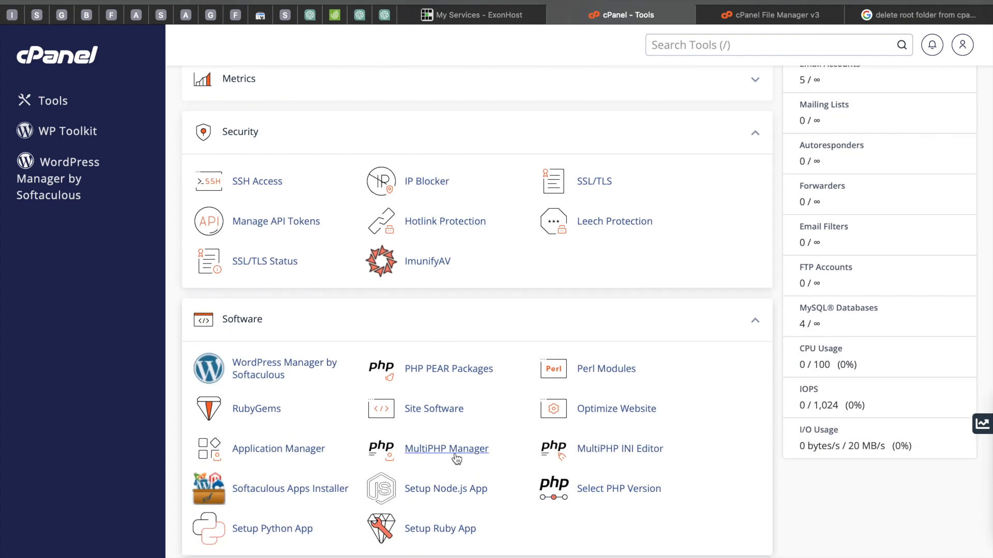
pyautogui.click(433, 451)
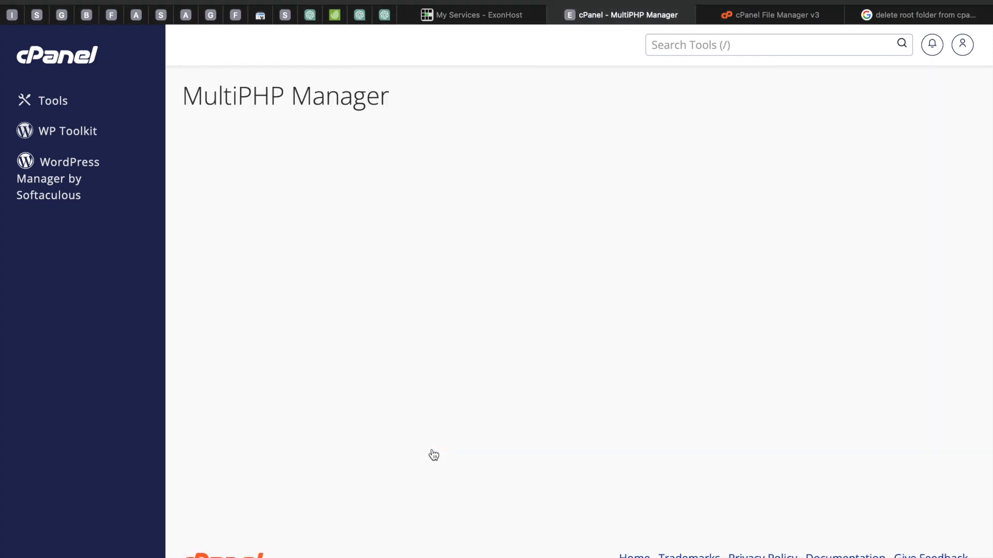
pyautogui.scroll(-1, 434, 455)
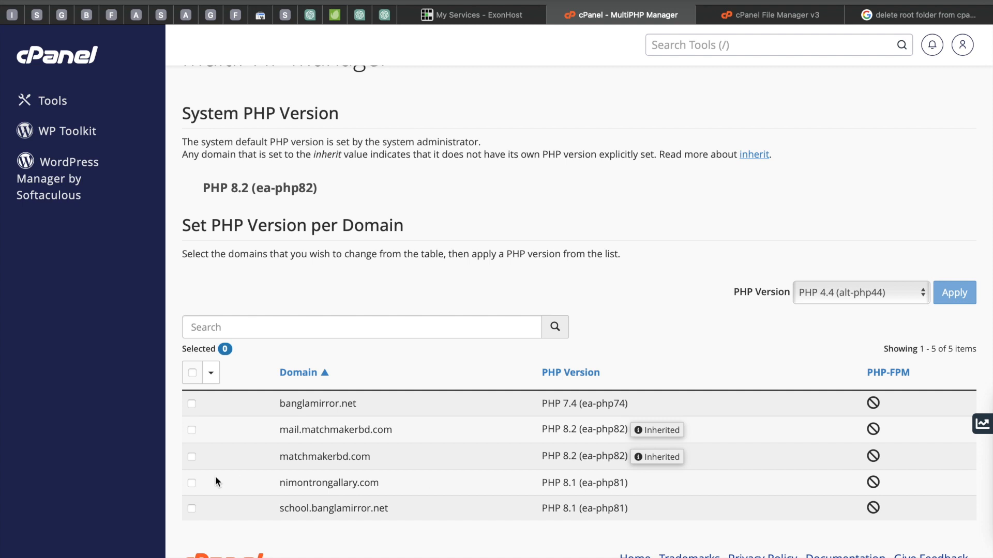
pyautogui.click(192, 484)
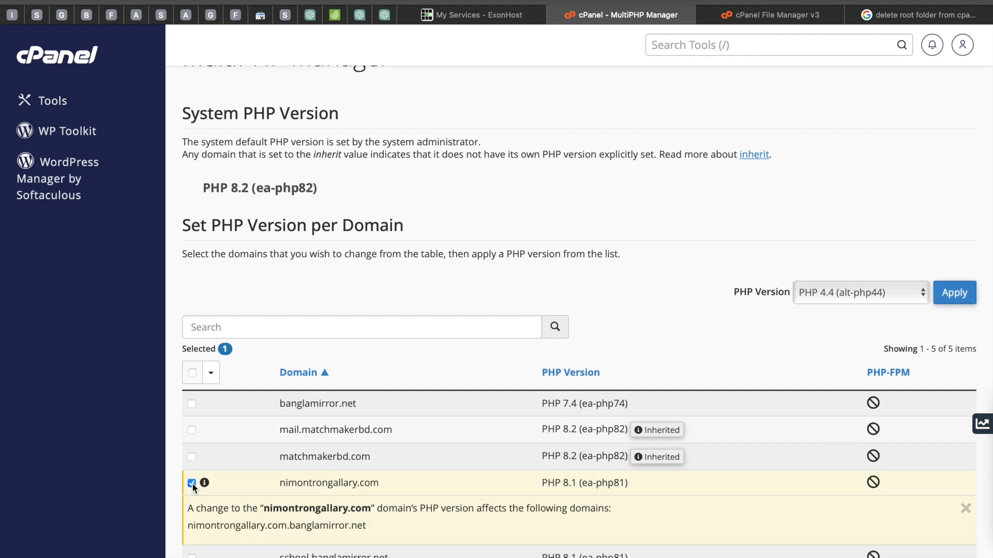
pyautogui.click(880, 296)
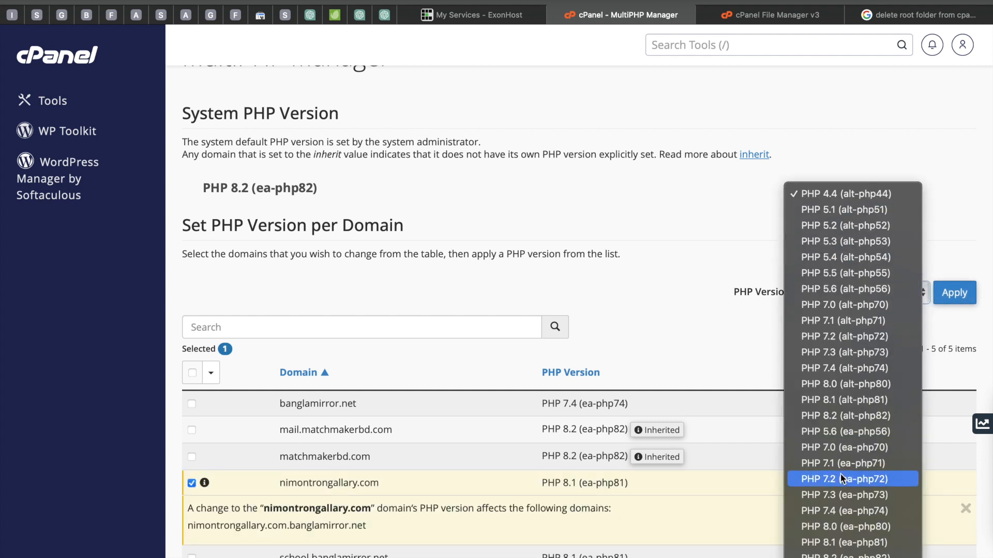
pyautogui.click(824, 543)
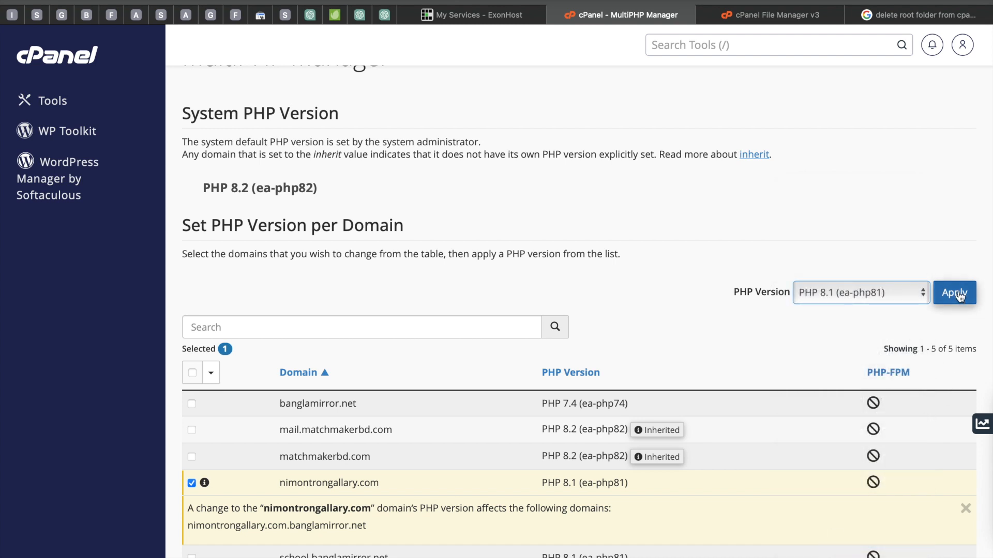
pyautogui.click(960, 295)
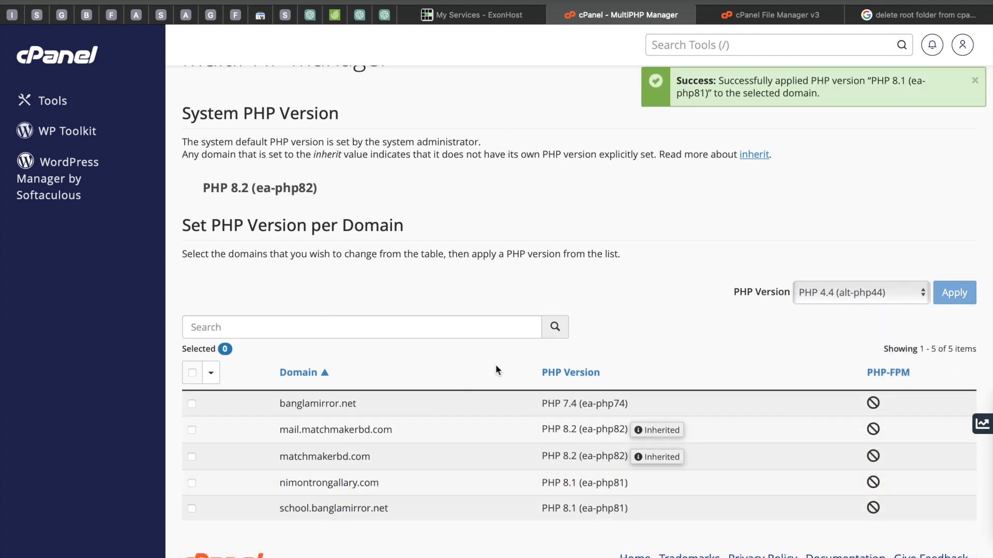
# Step: Open MySQL Databases and create a new database named gofast
pyautogui.scroll(2, 626, 237)
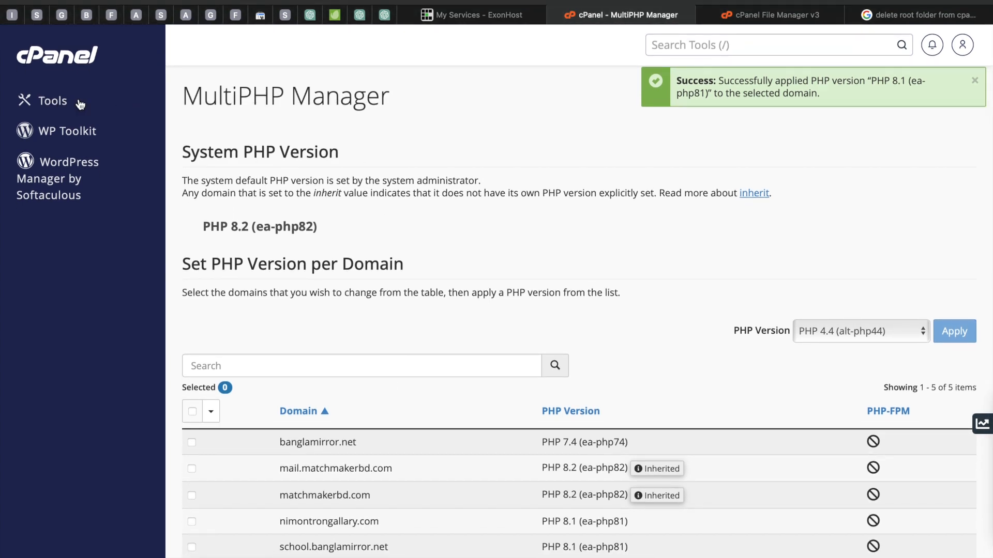
pyautogui.click(51, 101)
pyautogui.scroll(-2, 430, 318)
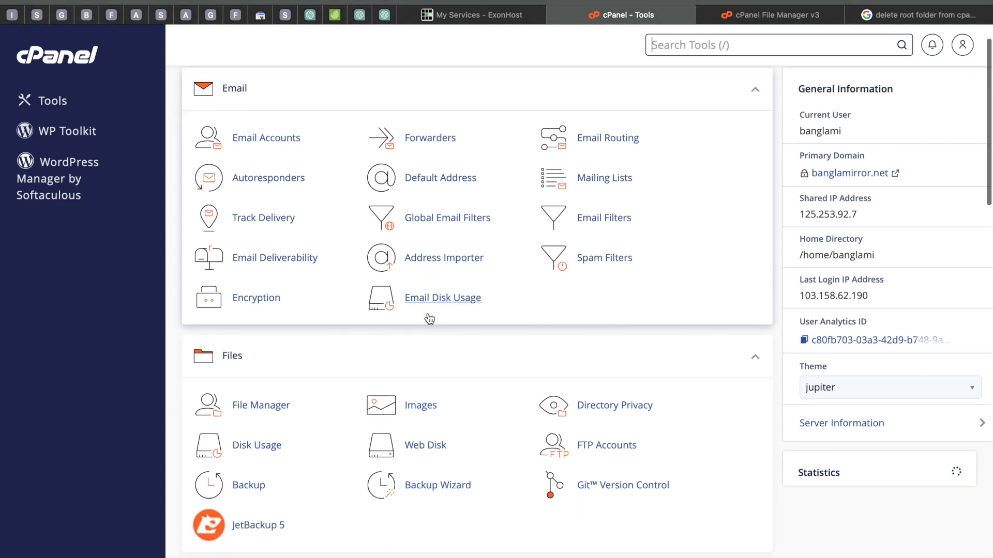
pyautogui.scroll(-5, 429, 318)
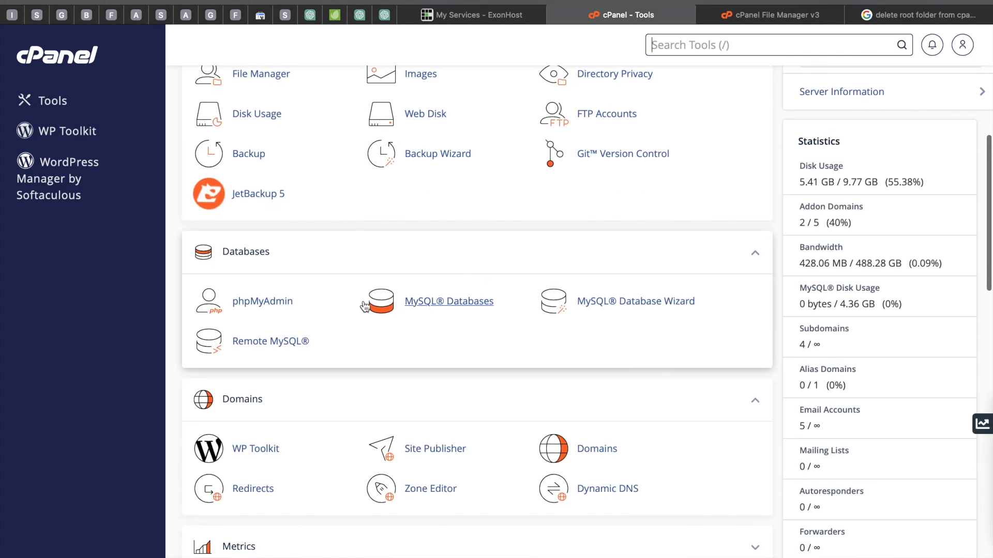
pyautogui.click(445, 307)
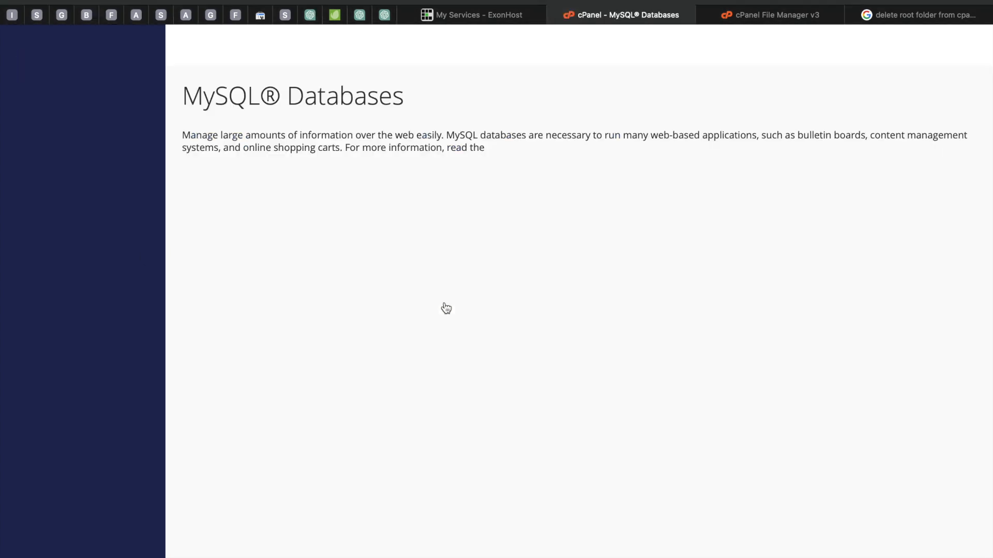
pyautogui.click(260, 264)
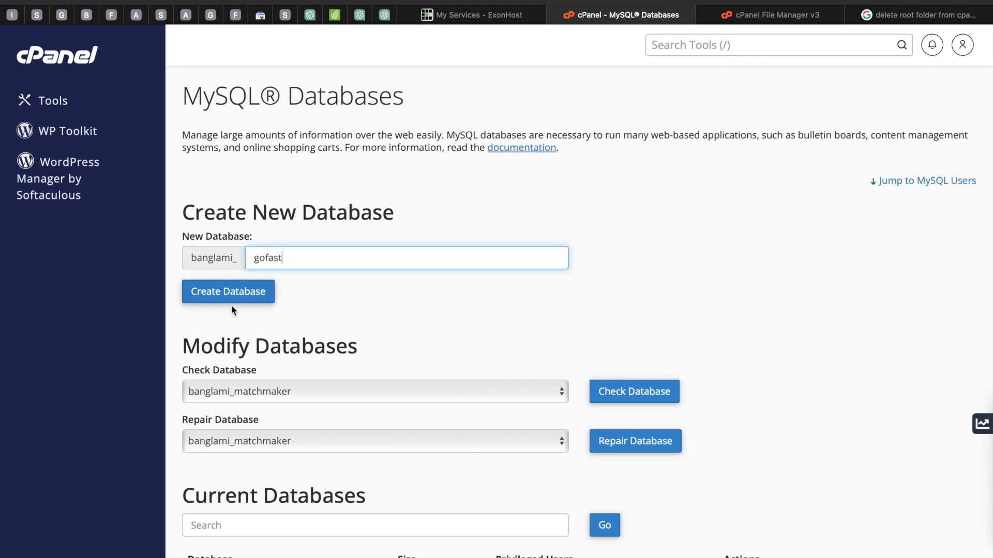
pyautogui.click(208, 295)
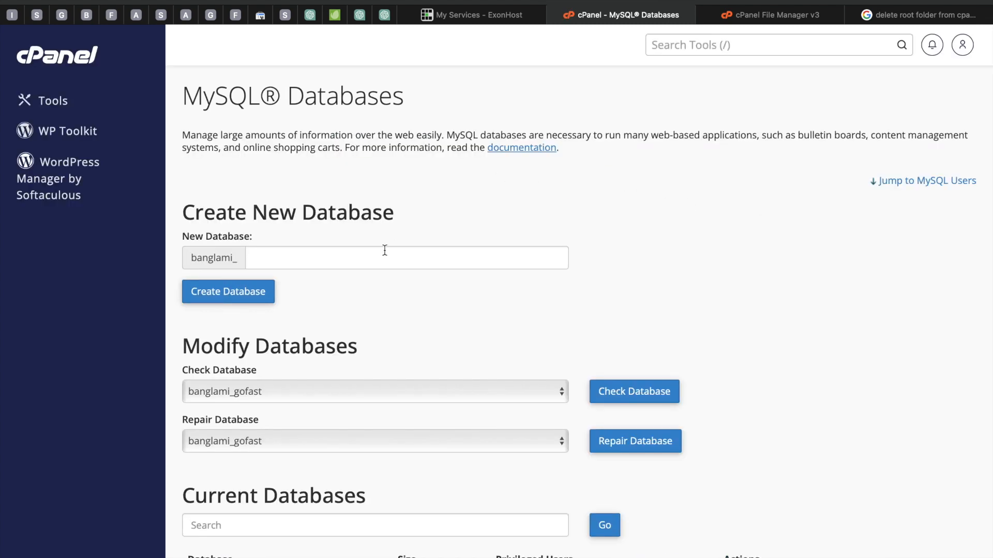
# Step: Enter gofastuser as the username for a new MySQL user
pyautogui.scroll(-10, 421, 287)
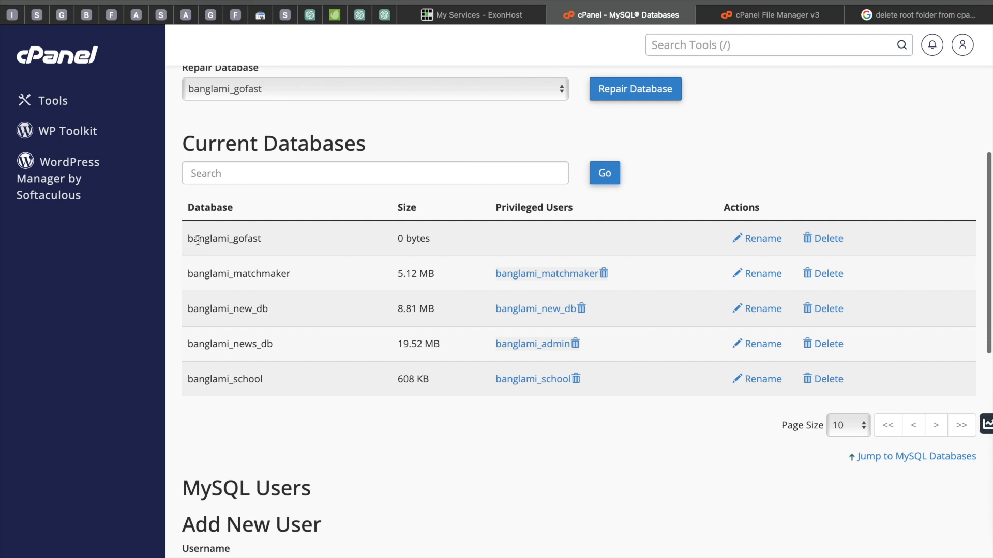
pyautogui.scroll(-8, 532, 394)
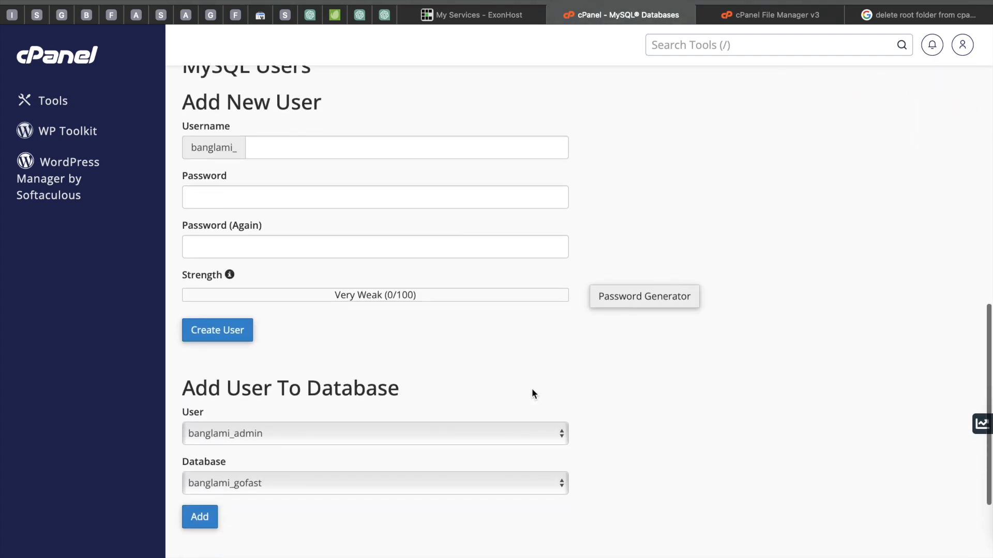
pyautogui.scroll(-1, 532, 392)
pyautogui.click(259, 131)
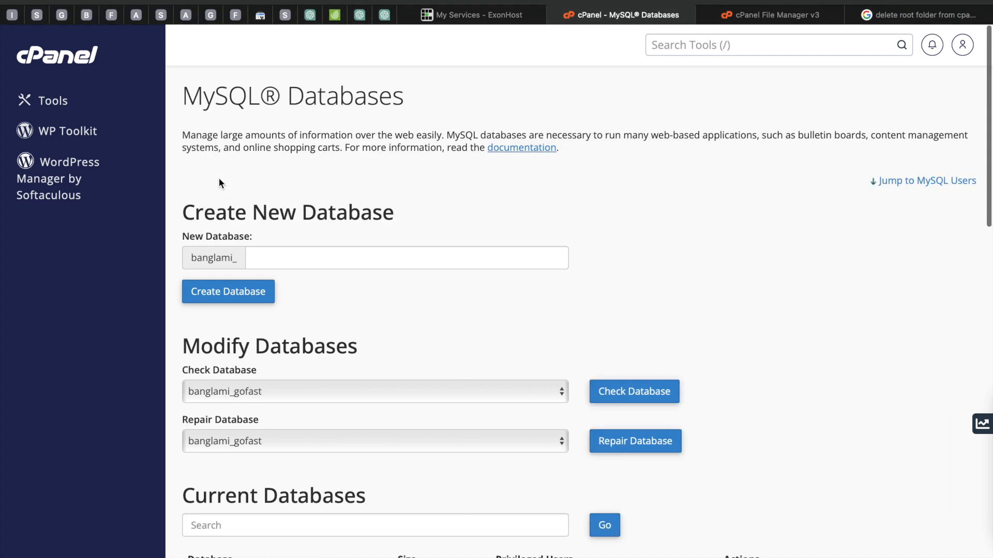
pyautogui.scroll(-5, 356, 309)
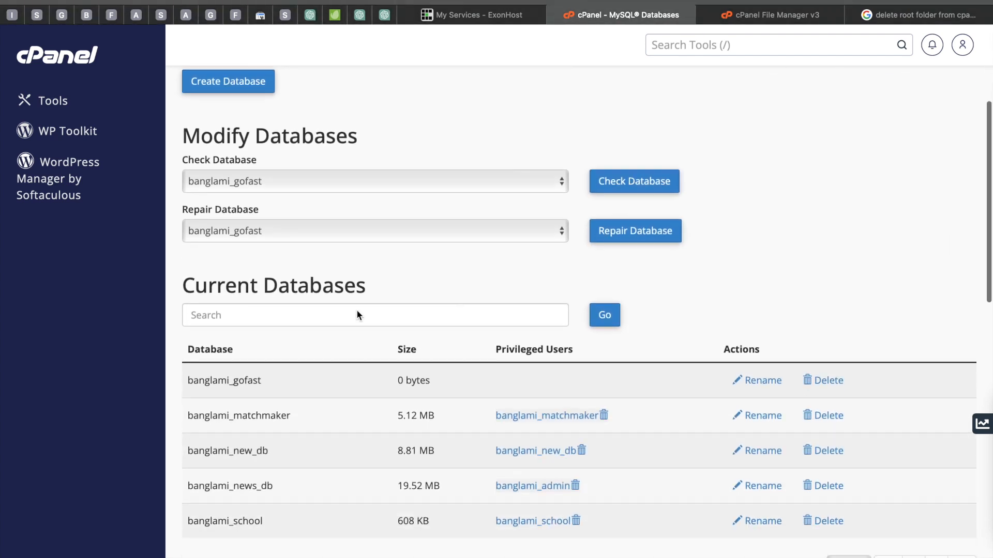
pyautogui.scroll(-8, 357, 309)
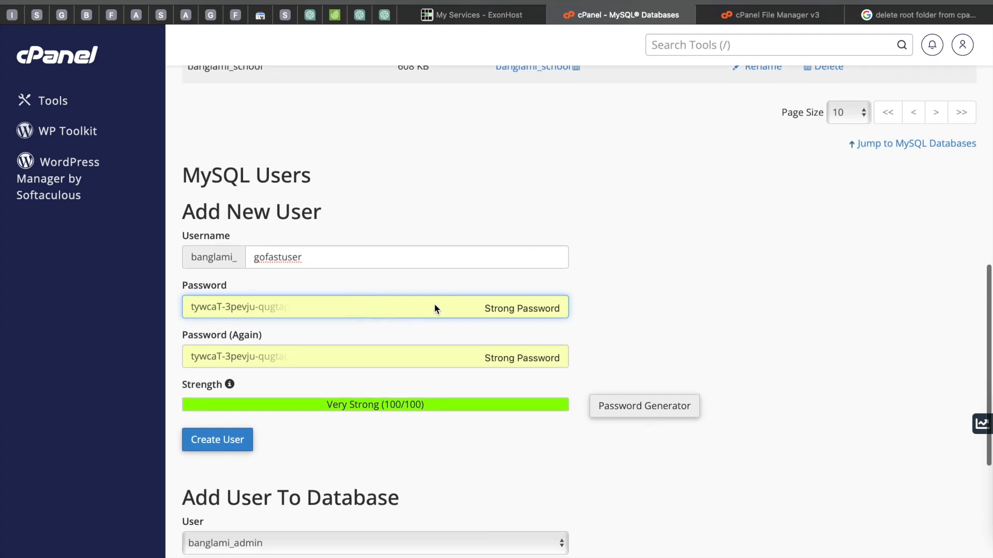
# Step: Discard the browser's suggested password and enter your own password for the new MySQL user
pyautogui.click(548, 308)
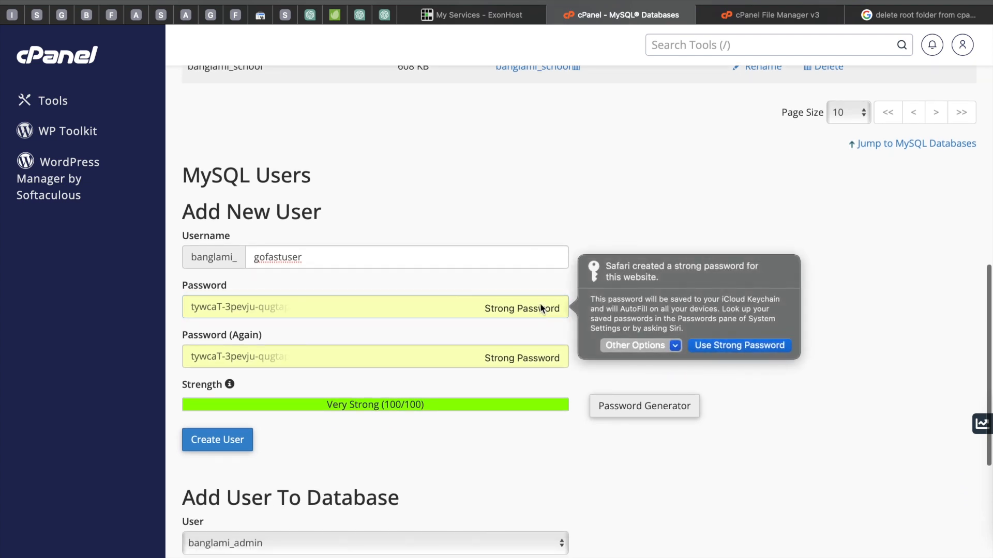
pyautogui.click(654, 344)
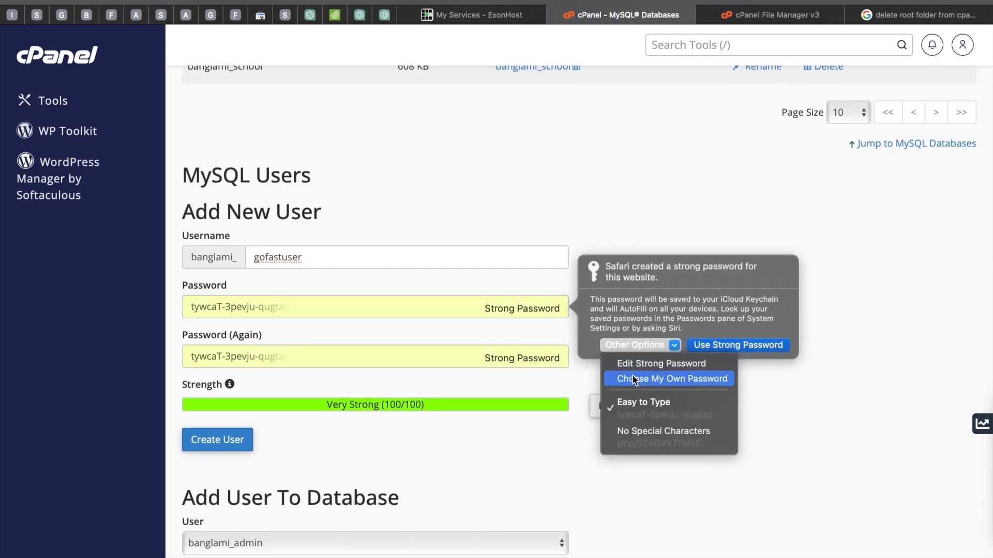
pyautogui.click(673, 377)
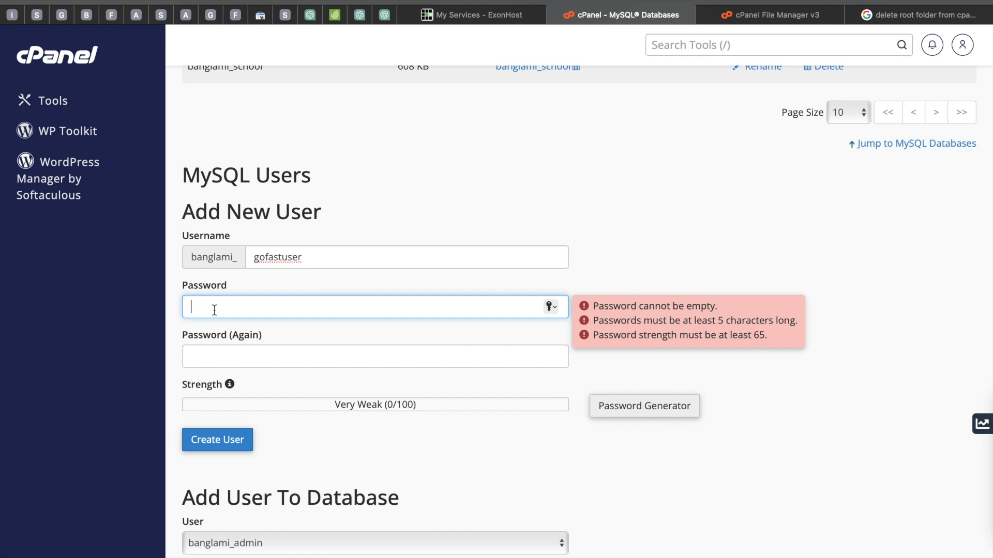
pyautogui.write('•••••')
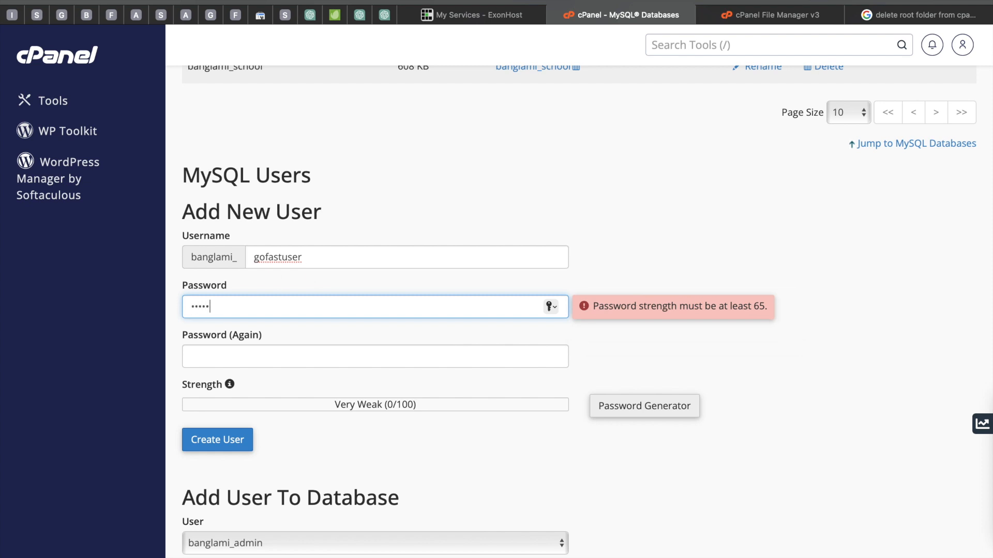
pyautogui.write('•••••')
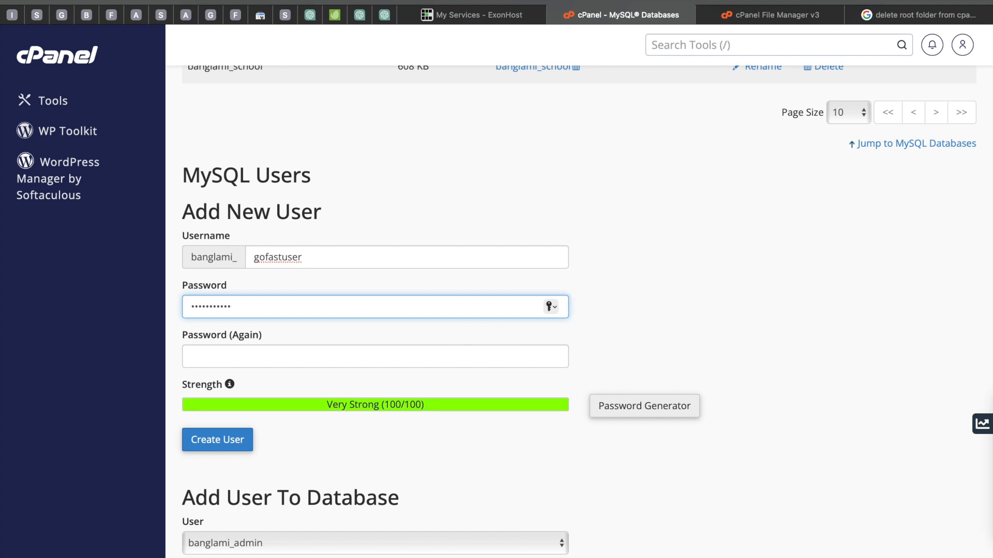
pyautogui.write('••')
# Step: Re-enter the password to confirm it, create the MySQL user, and decline saving the password to the keychain
pyautogui.click(210, 354)
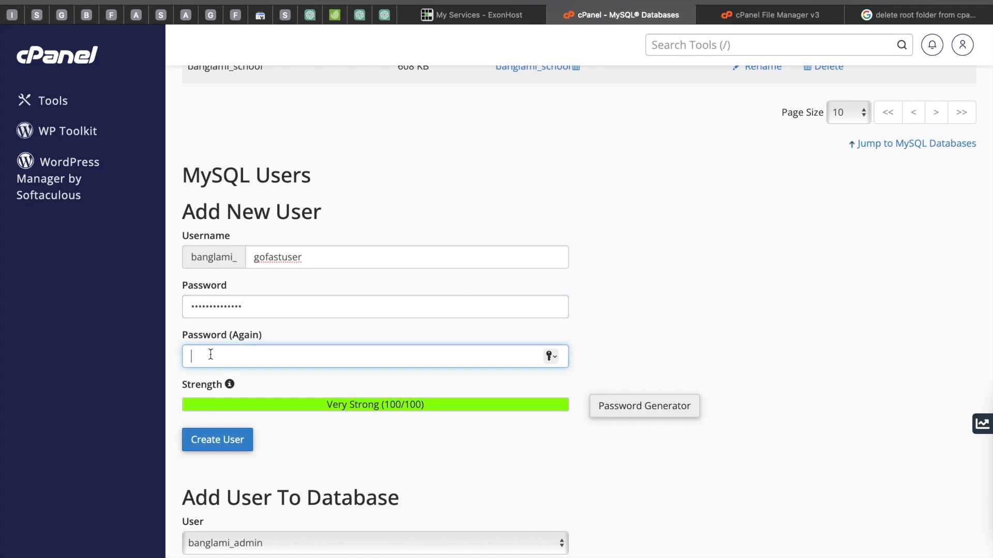
pyautogui.write('••••••••')
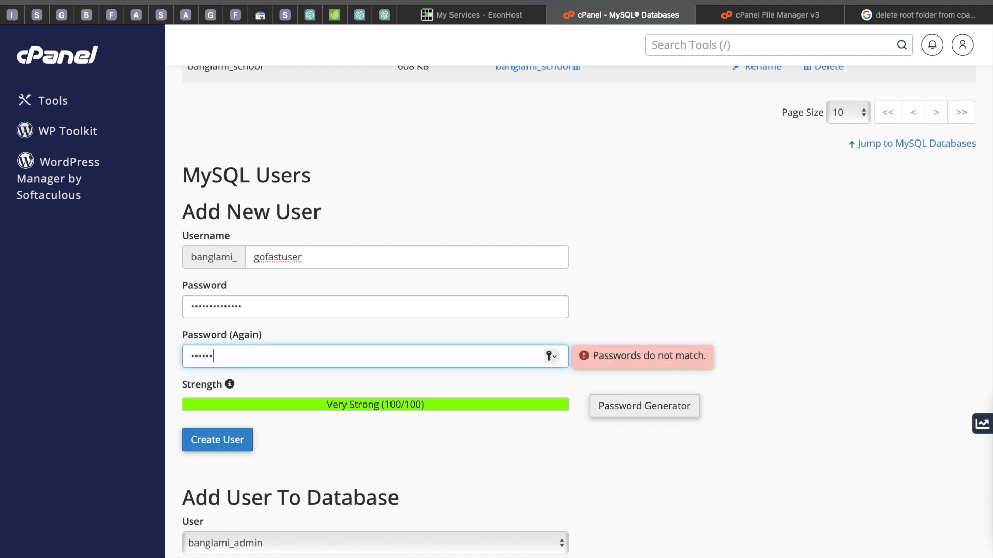
pyautogui.write('•••••')
pyautogui.click(232, 443)
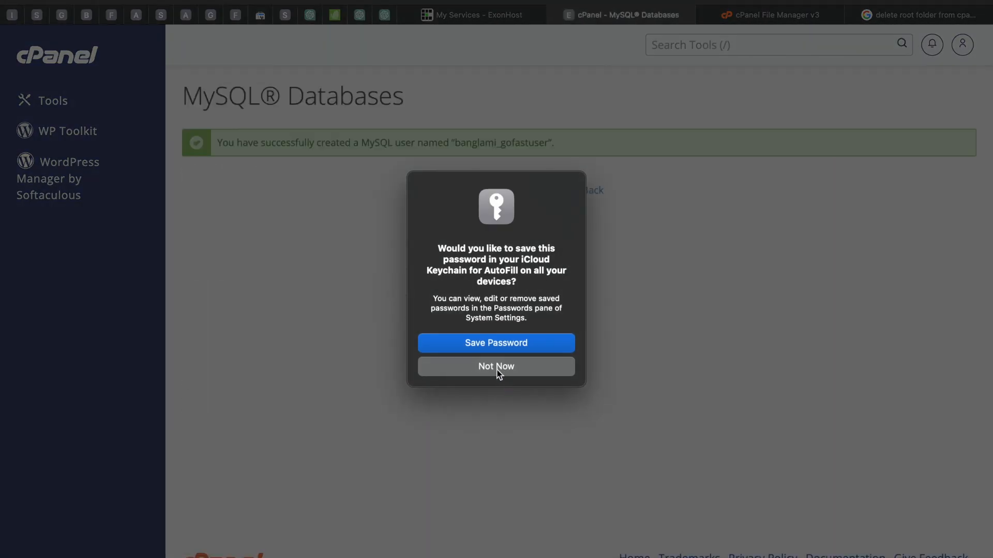
pyautogui.click(495, 369)
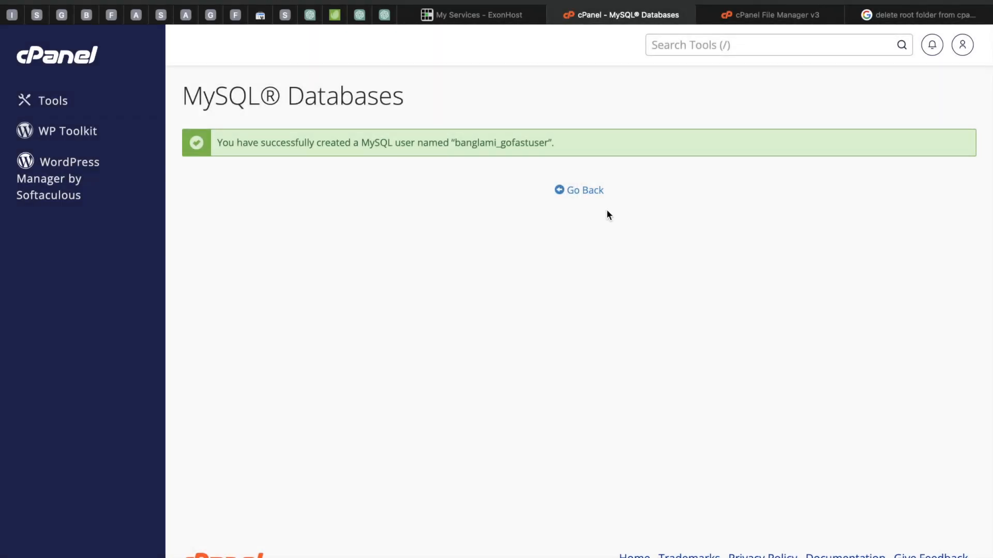
# Step: Add the user banglami_gofastuser to the database banglami_gofast
pyautogui.click(569, 192)
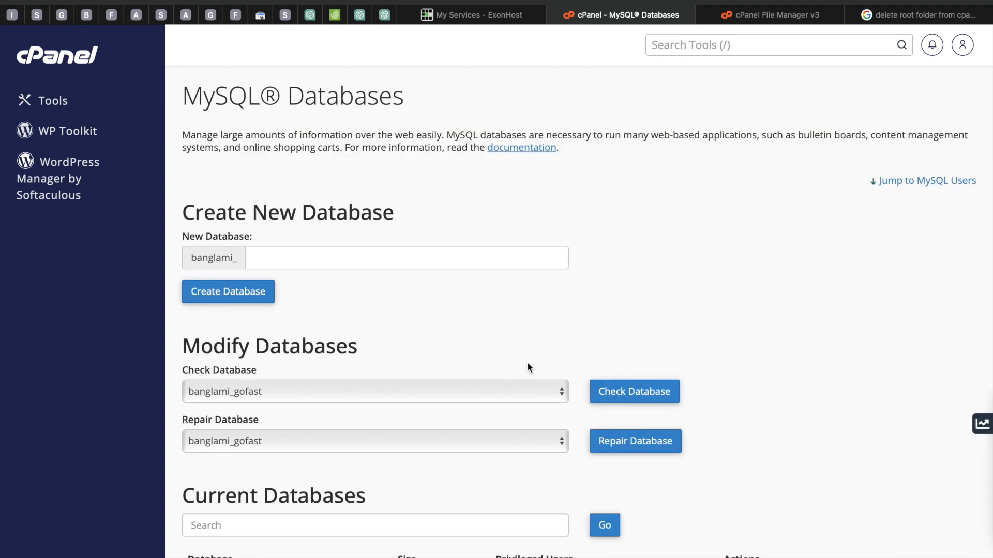
pyautogui.scroll(-5, 528, 364)
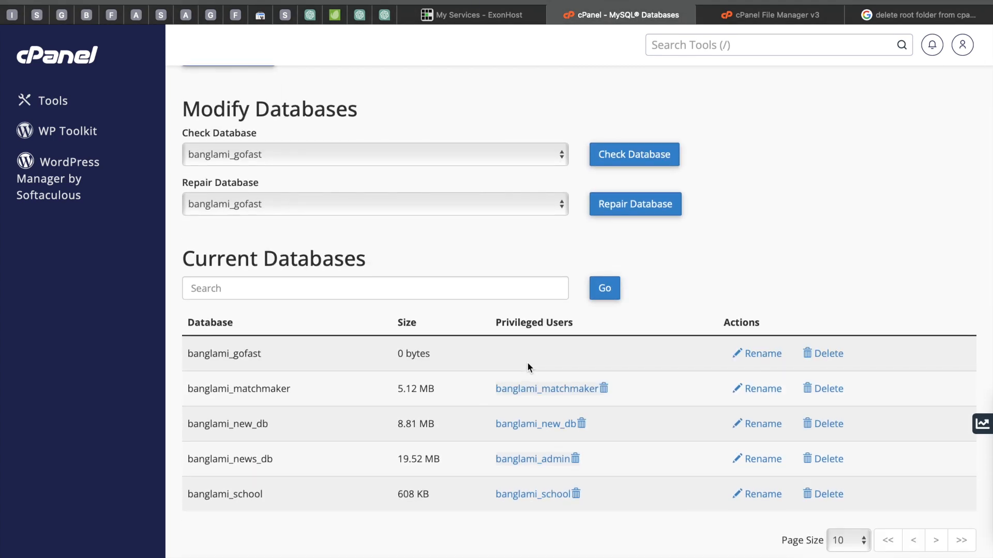
pyautogui.scroll(1, 526, 362)
pyautogui.scroll(4, 526, 362)
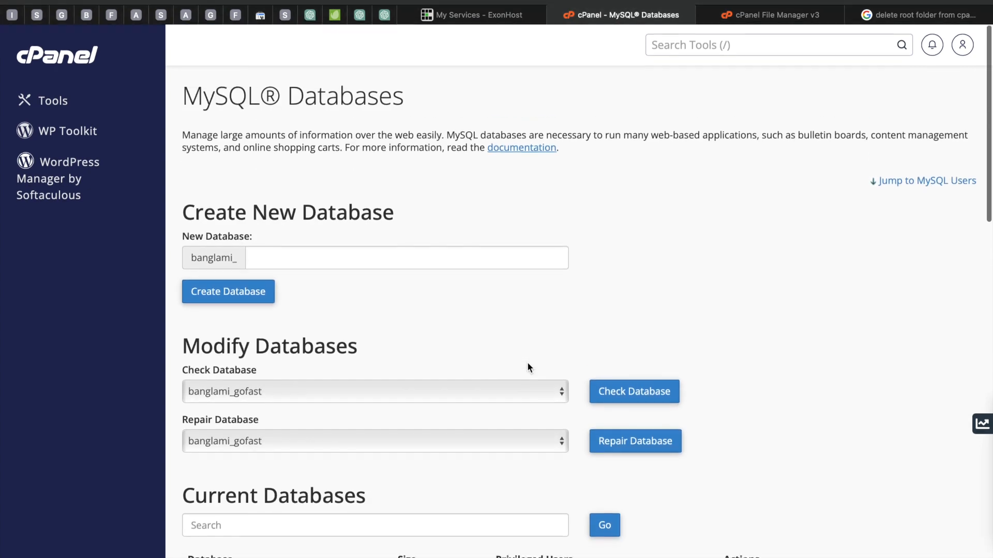
pyautogui.scroll(-15, 526, 362)
pyautogui.scroll(-3, 526, 364)
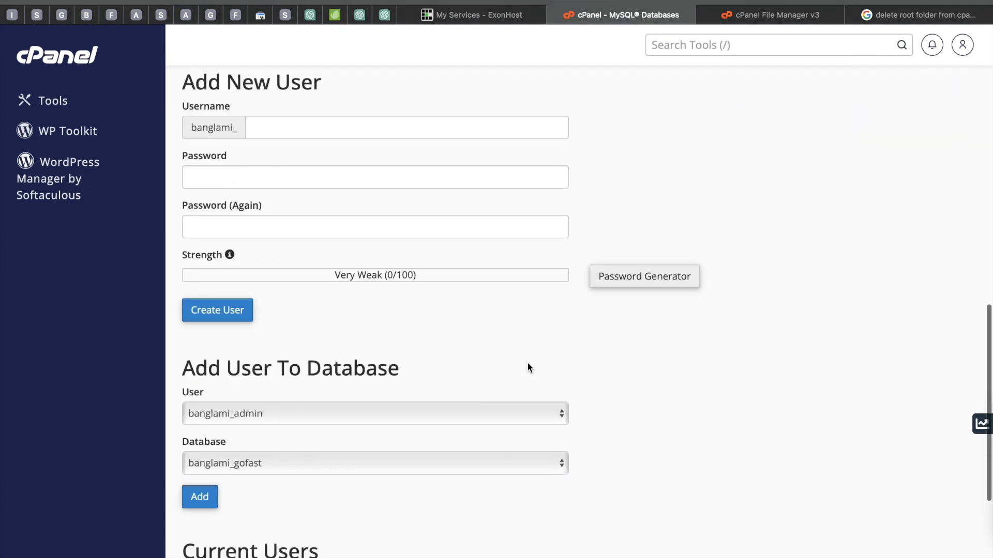
pyautogui.scroll(-2, 466, 341)
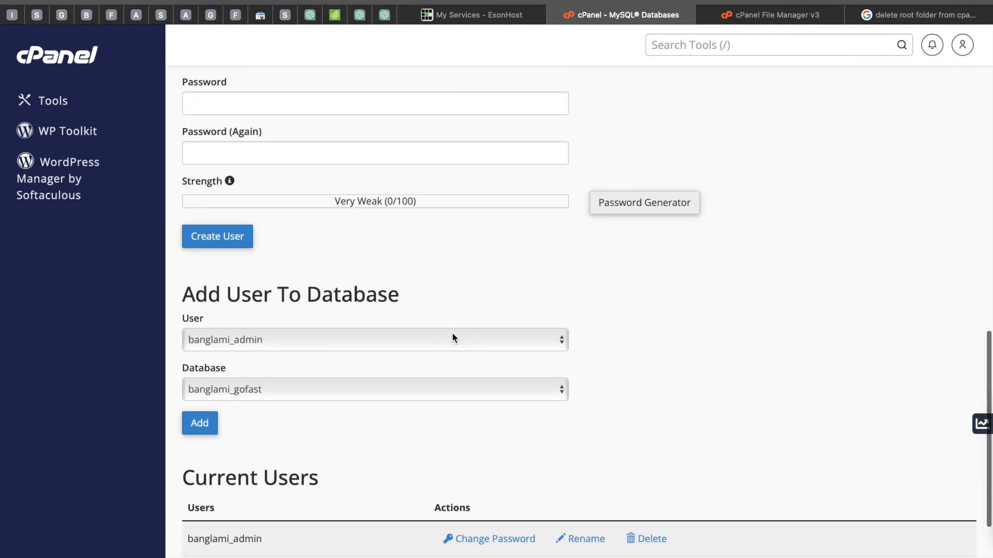
pyautogui.click(320, 342)
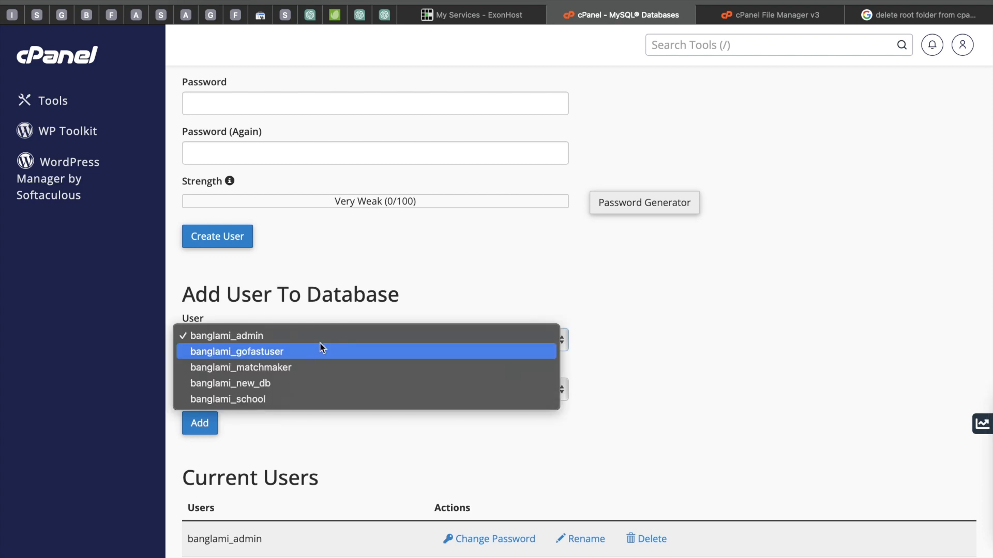
pyautogui.click(247, 352)
pyautogui.click(263, 394)
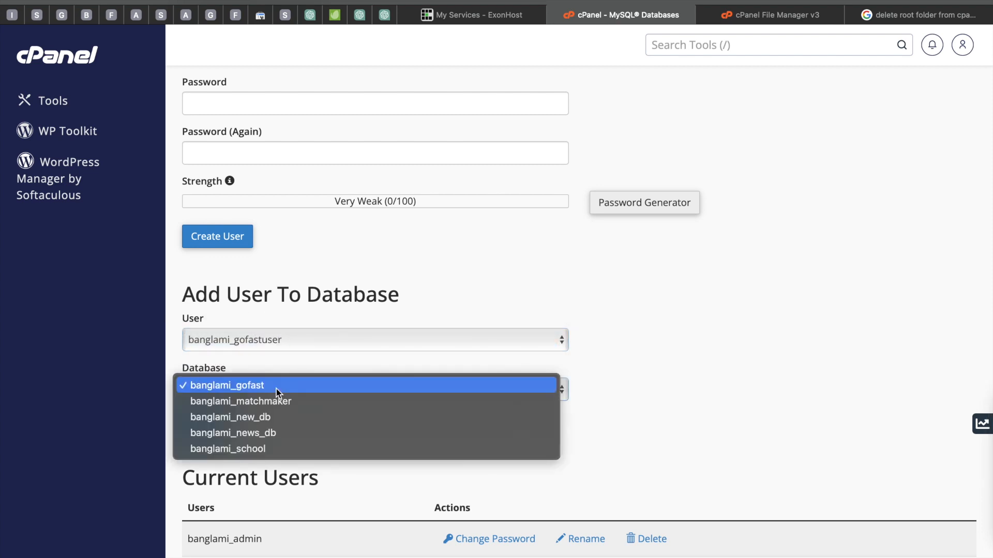
pyautogui.click(241, 387)
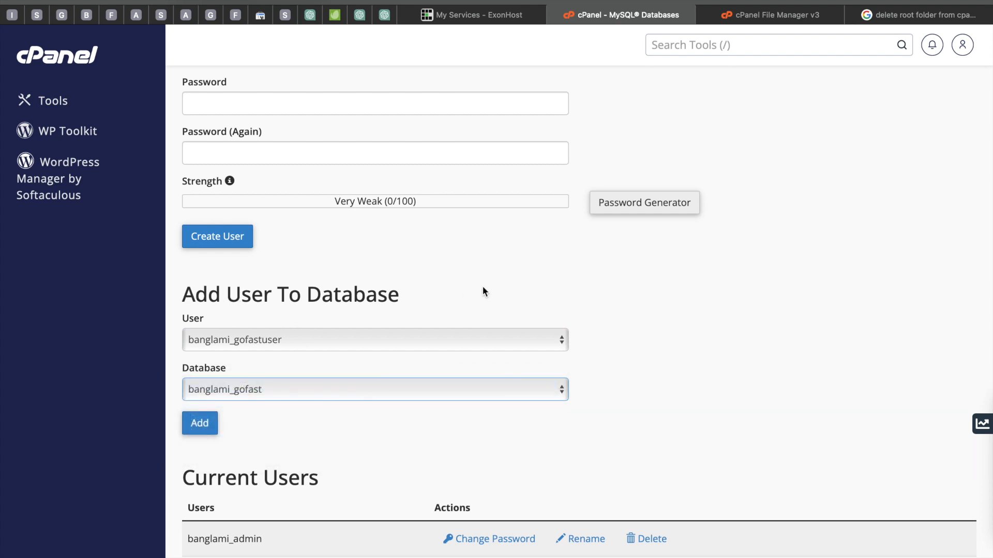
pyautogui.click(204, 429)
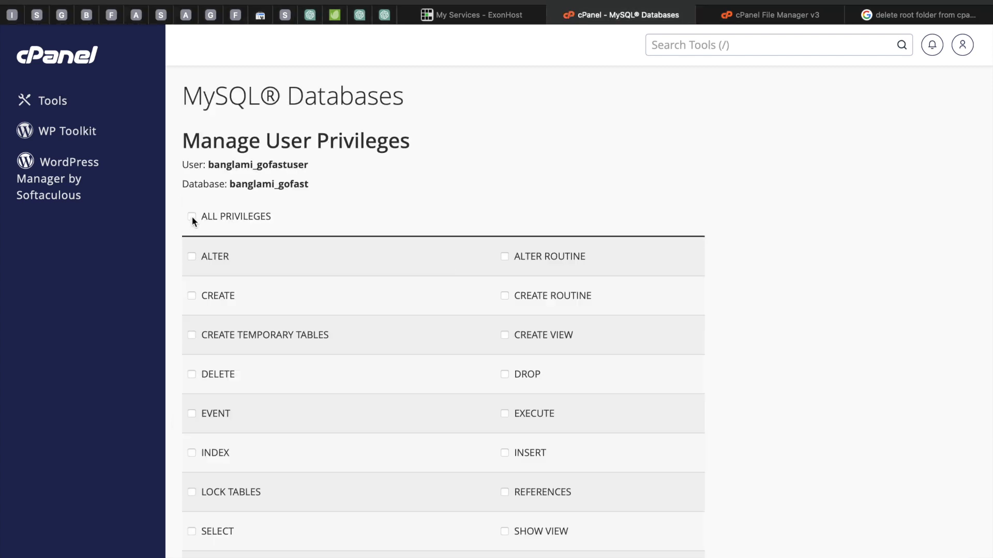
# Step: Grant ALL PRIVILEGES to the user on the database and save the changes
pyautogui.click(192, 217)
pyautogui.scroll(-3, 326, 250)
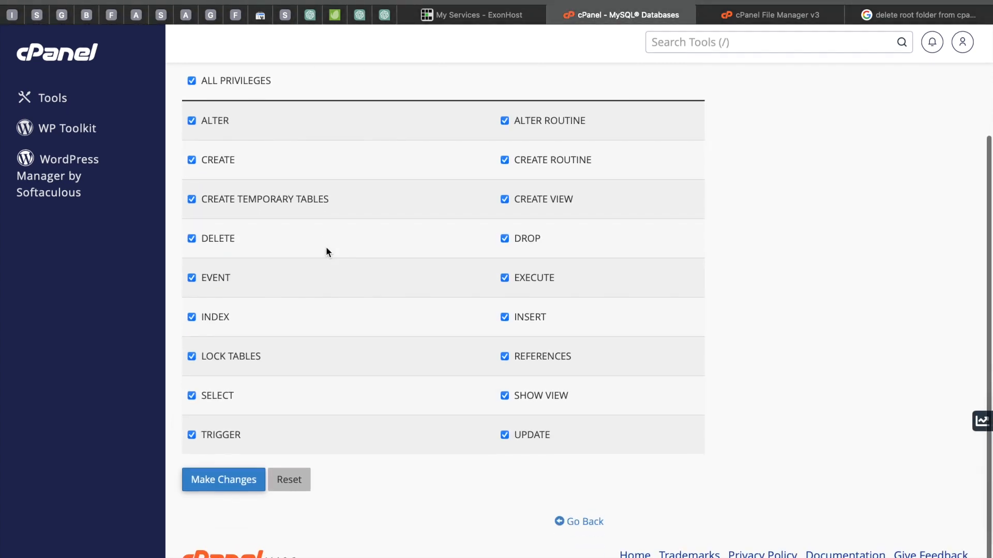
pyautogui.click(204, 482)
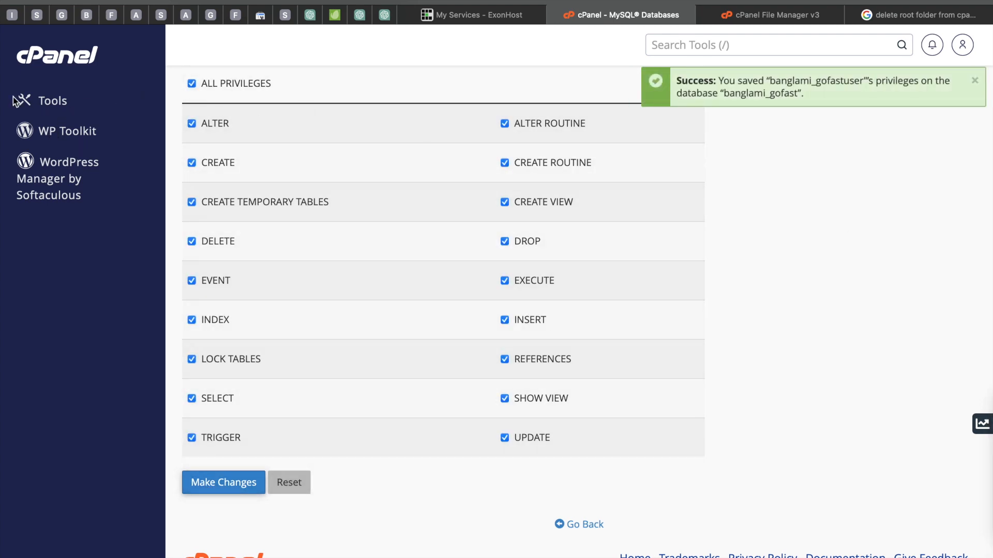
# Step: Open phpMyAdmin from the cPanel tools and view the banglami_gofast database
pyautogui.click(45, 101)
pyautogui.scroll(-3, 267, 285)
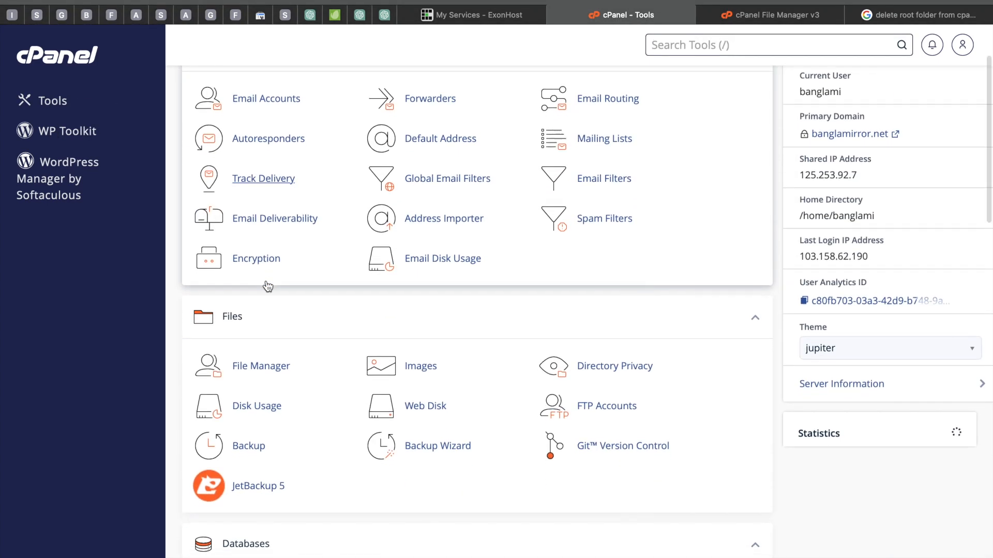
pyautogui.scroll(-5, 268, 285)
pyautogui.click(250, 350)
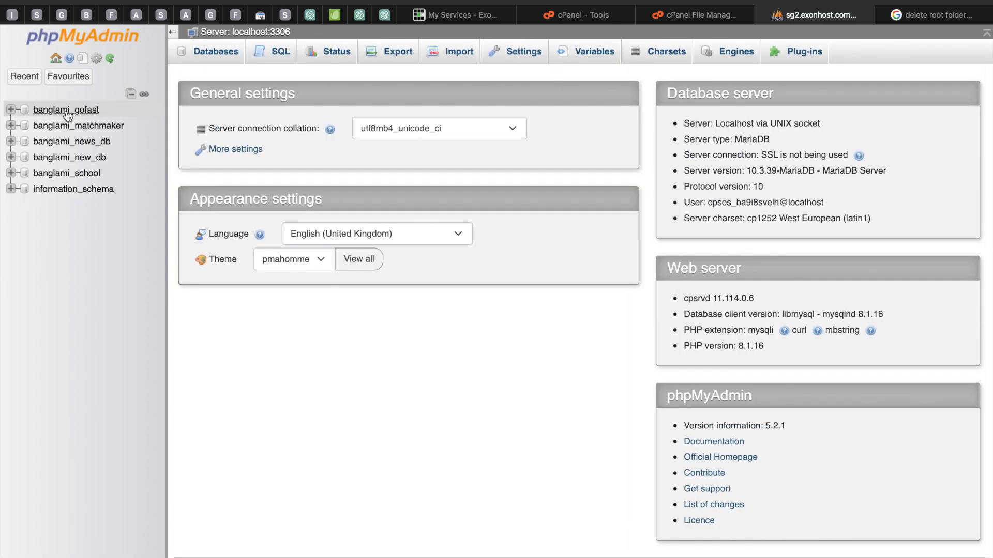
pyautogui.click(66, 110)
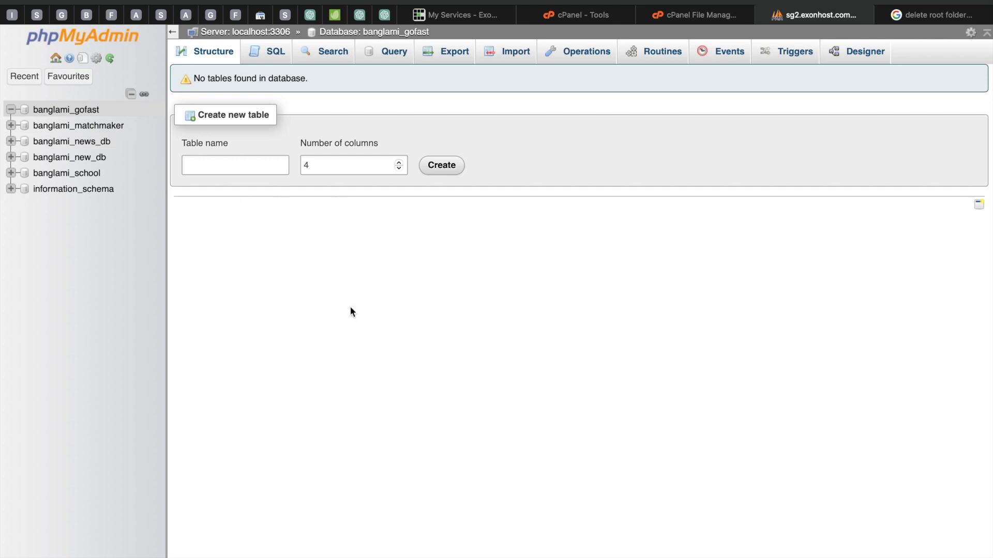
# Step: Open nimontrongallary.com in a new browser tab
pyautogui.click(687, 17)
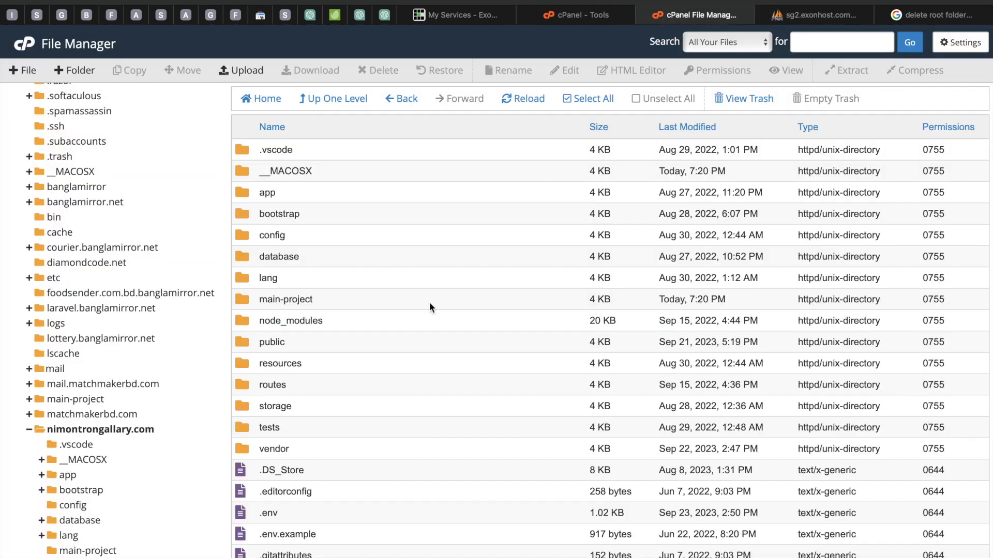
pyautogui.scroll(-1, 429, 302)
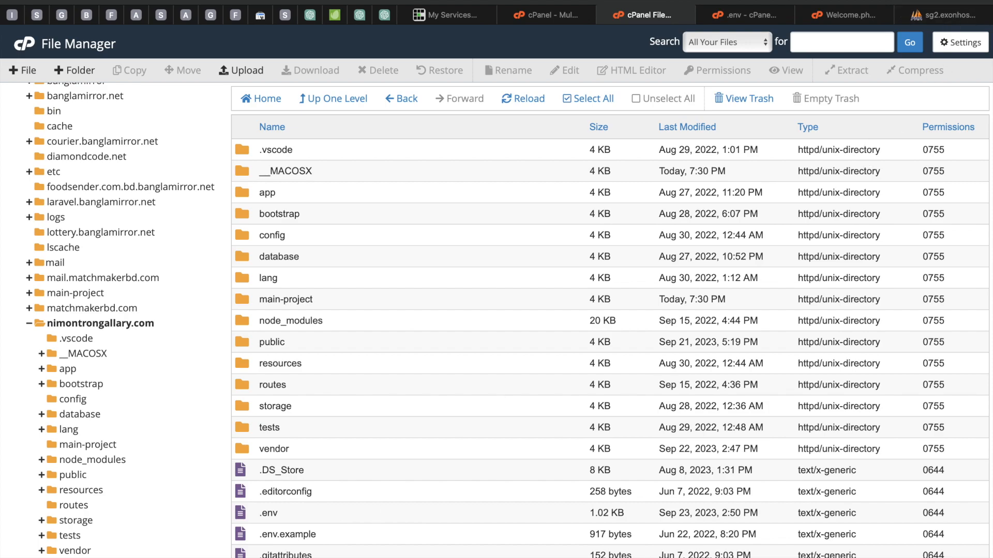
pyautogui.press('super+t')
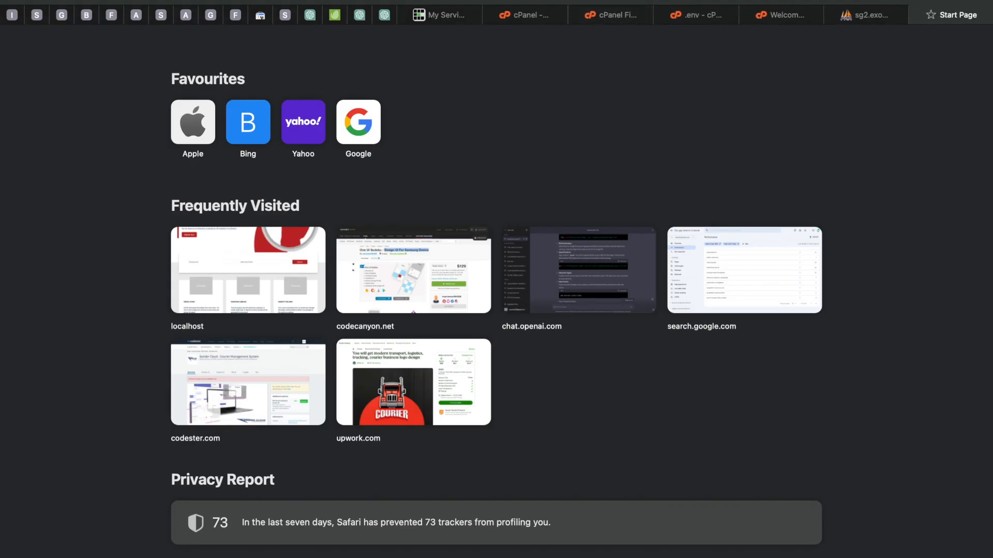
pyautogui.write('ni')
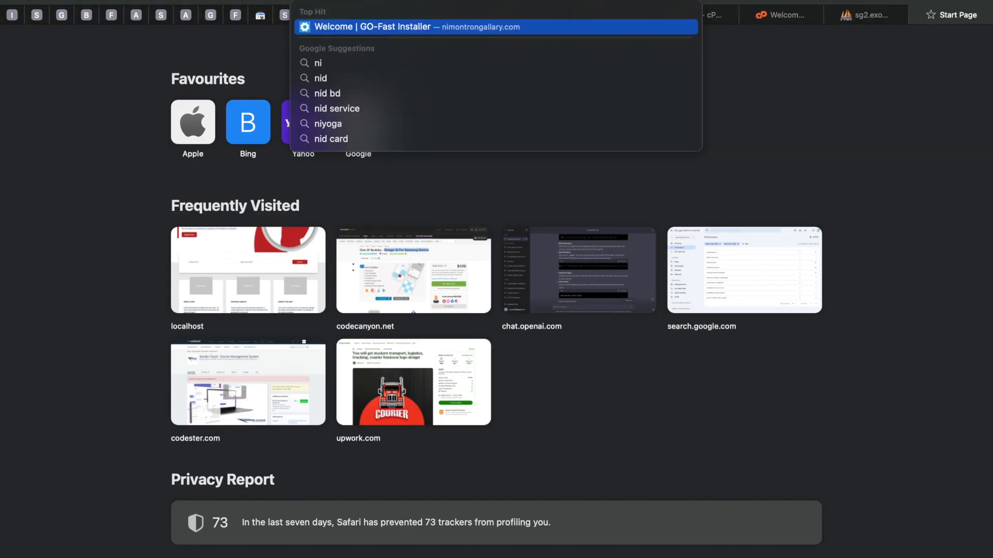
pyautogui.press('Return')
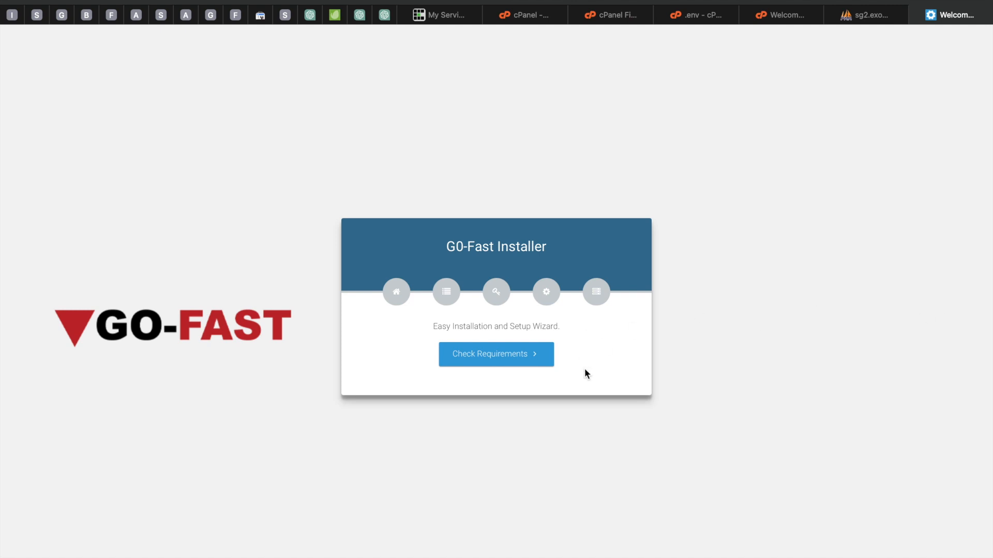
# Step: Proceed through the GO-Fast installer's requirements check to the permissions check
pyautogui.click(514, 360)
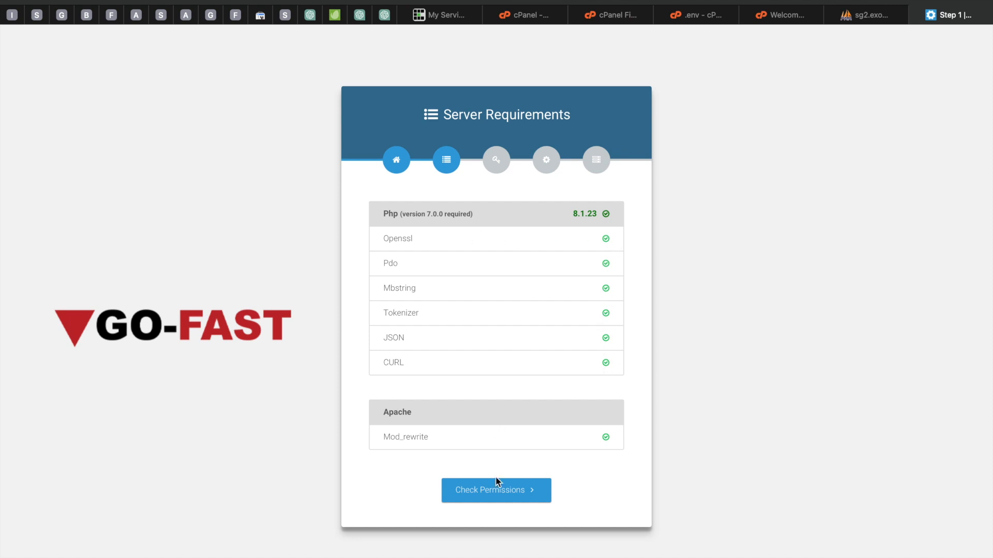
pyautogui.click(526, 494)
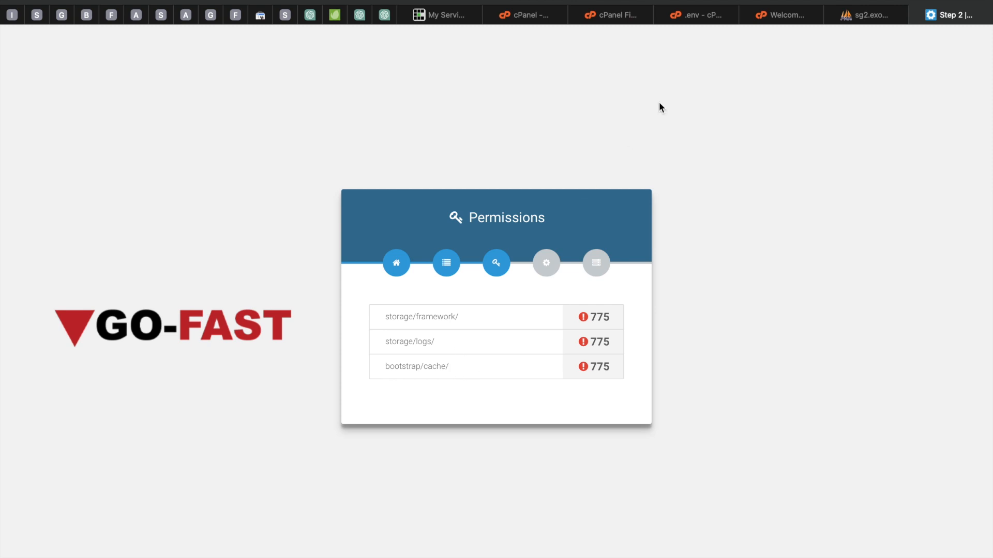
# Step: Return to File Manager and open the storage folder inside nimontrongallary.com
pyautogui.click(791, 16)
pyautogui.click(690, 14)
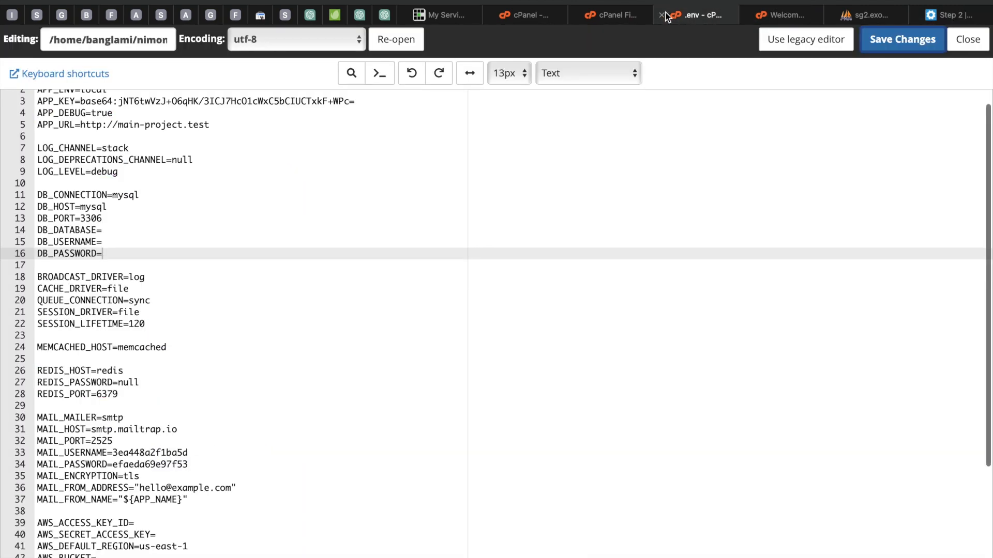
pyautogui.click(613, 15)
pyautogui.scroll(-2, 384, 403)
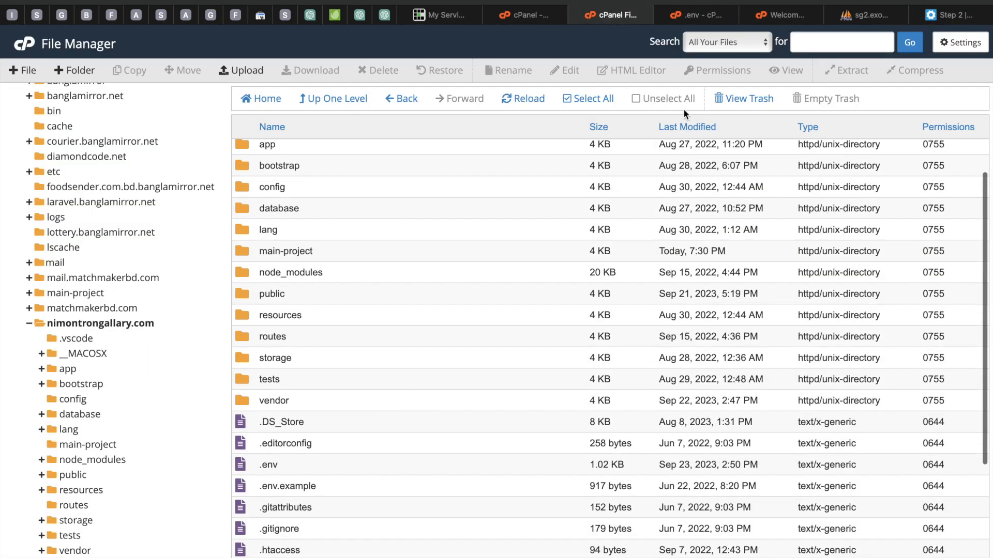
pyautogui.scroll(-2, 473, 238)
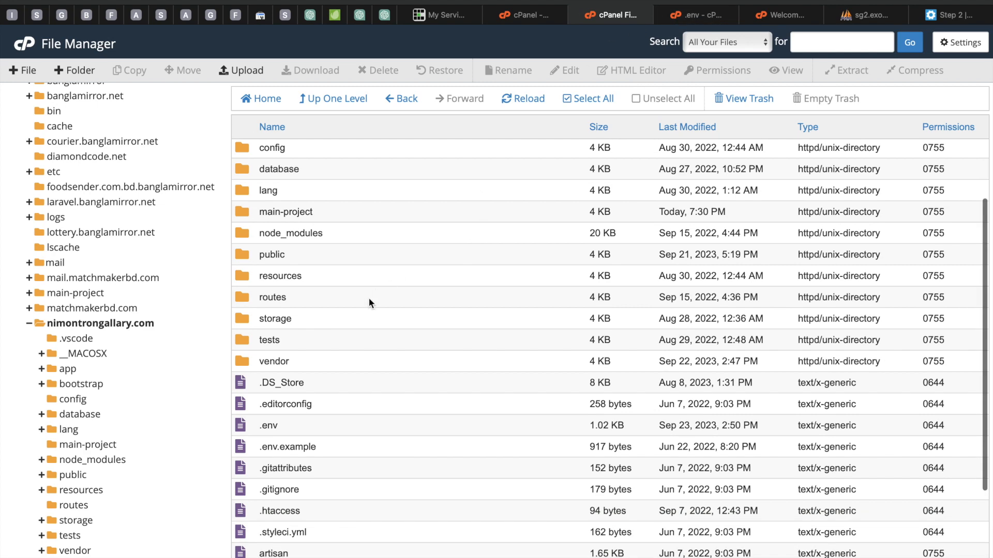
pyautogui.scroll(4, 361, 309)
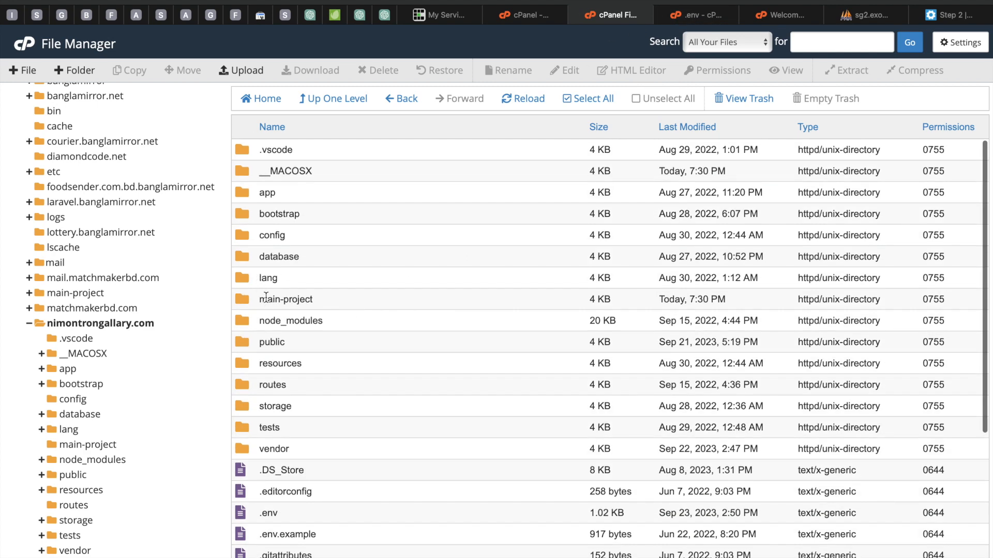
pyautogui.doubleClick(239, 408)
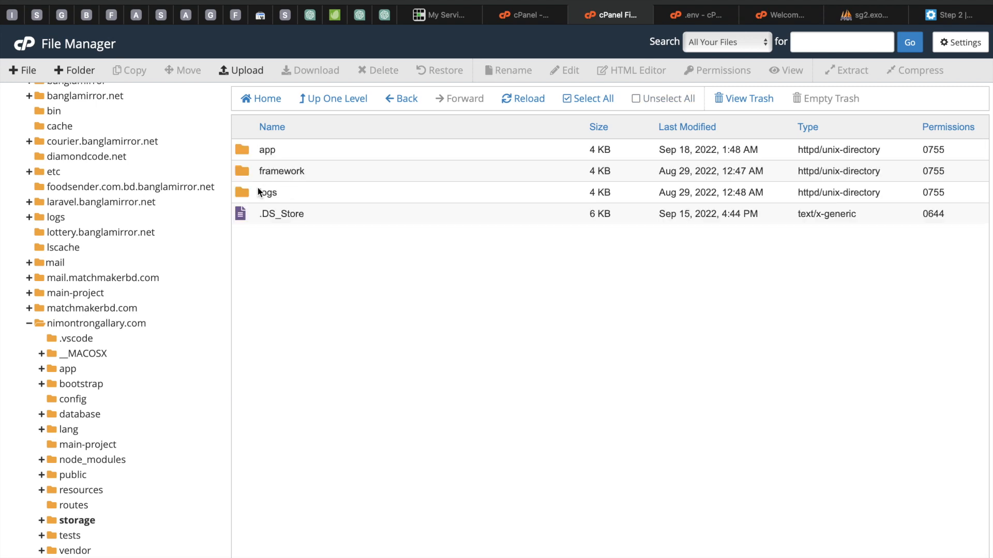
# Step: Set the storage/logs folder permissions to 775 by adding group write, then reload the installer's permissions check
pyautogui.click(244, 192)
pyautogui.rightClick(245, 192)
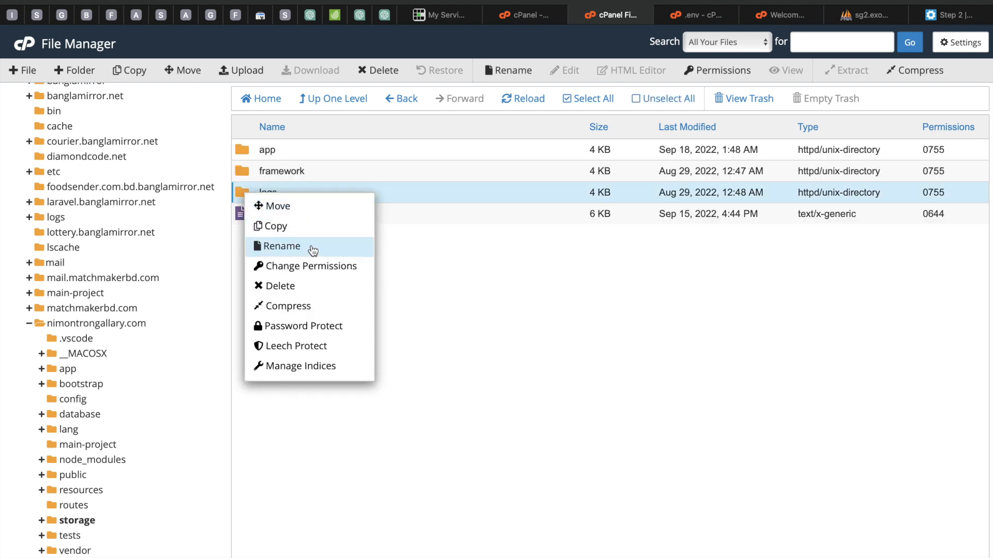
pyautogui.click(305, 265)
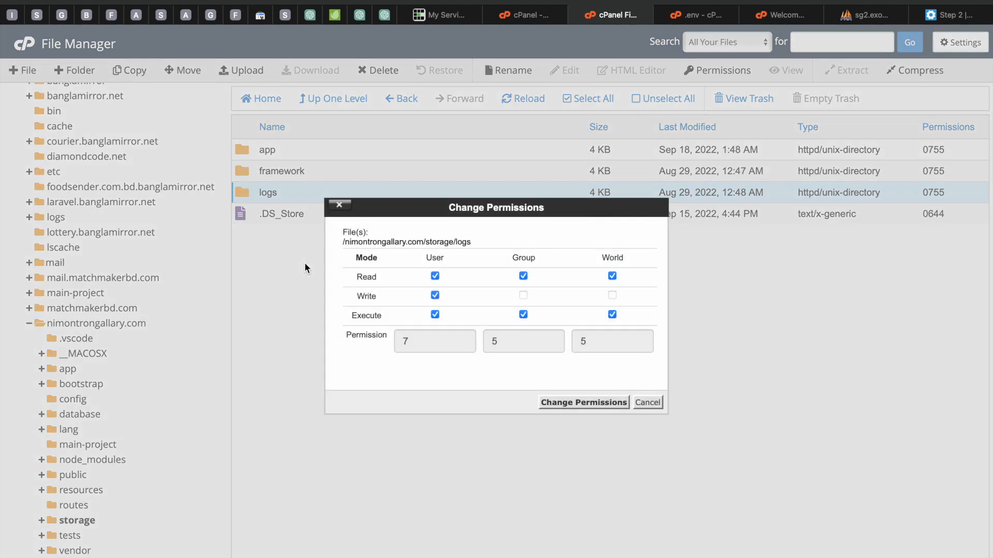
pyautogui.click(523, 295)
pyautogui.click(613, 294)
pyautogui.click(612, 295)
pyautogui.click(583, 402)
pyautogui.click(945, 14)
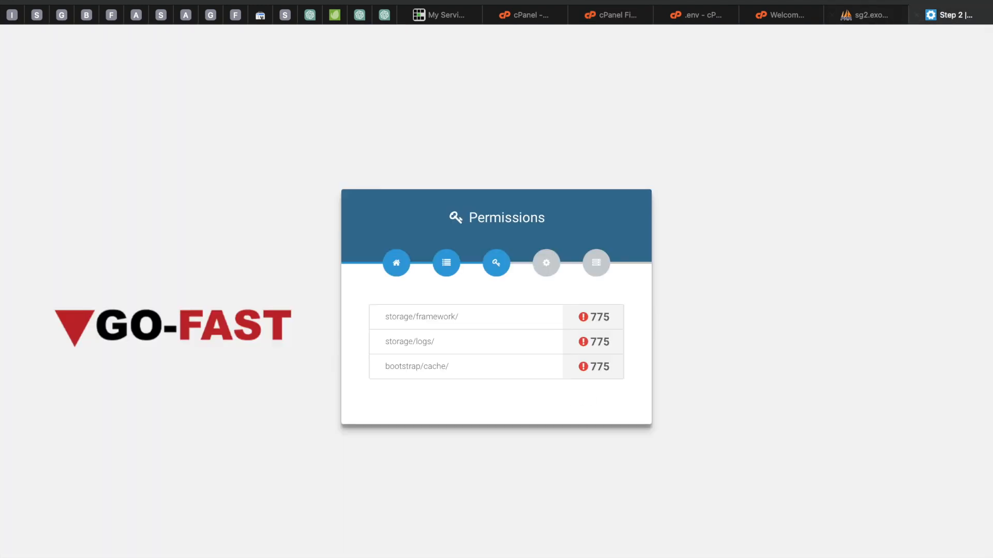
pyautogui.press('super+r')
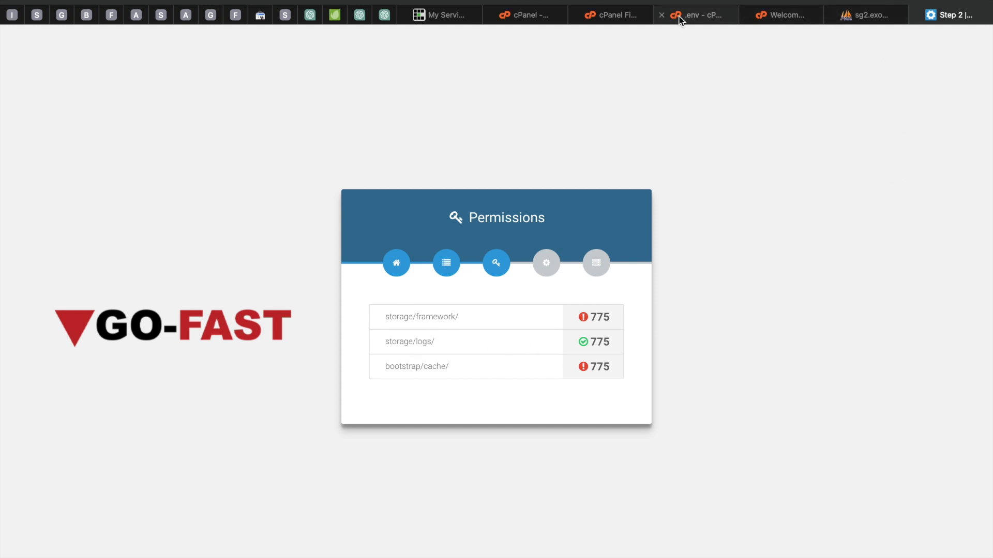
# Step: Set the storage/framework folder permissions to 775 by adding group write
pyautogui.click(600, 14)
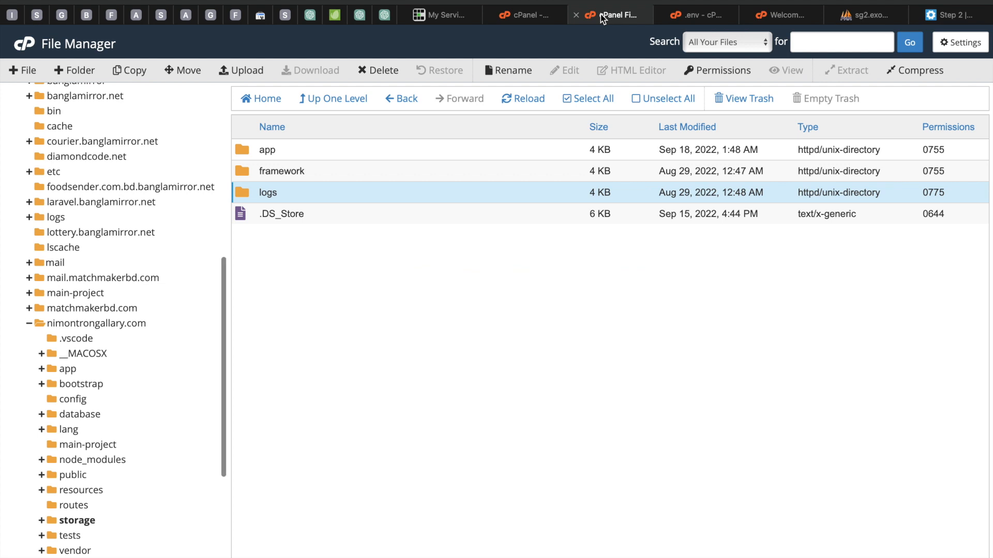
pyautogui.click(256, 172)
pyautogui.rightClick(256, 172)
pyautogui.click(318, 247)
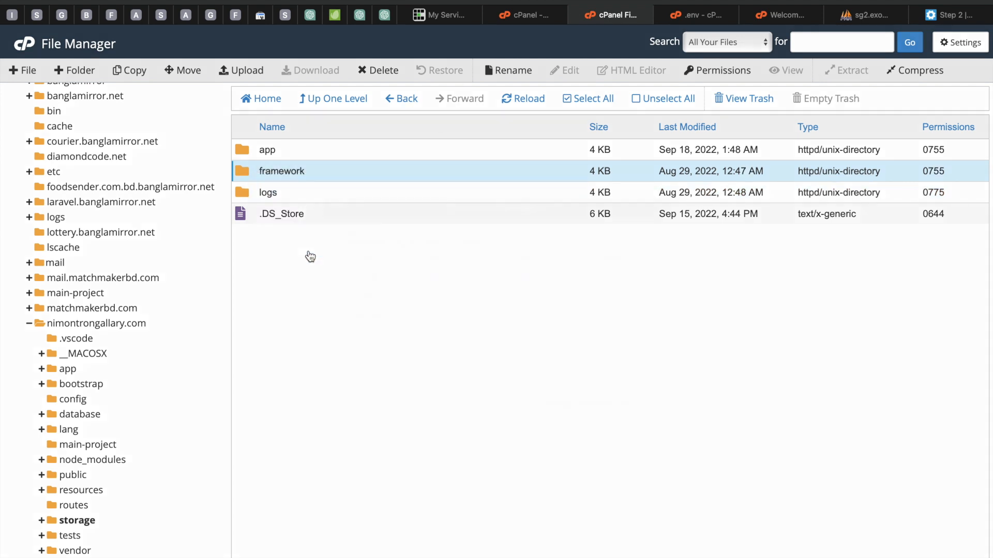
pyautogui.click(523, 296)
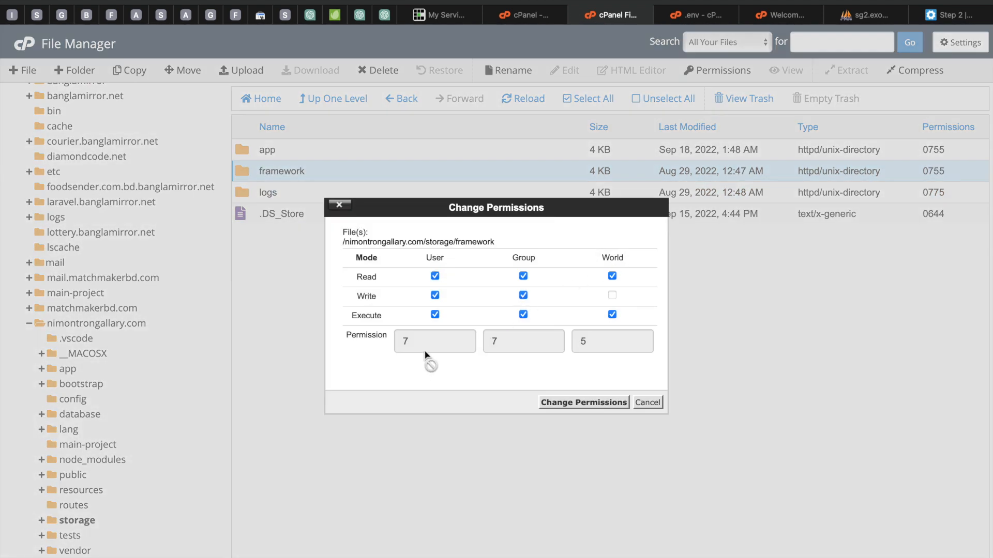
pyautogui.click(563, 402)
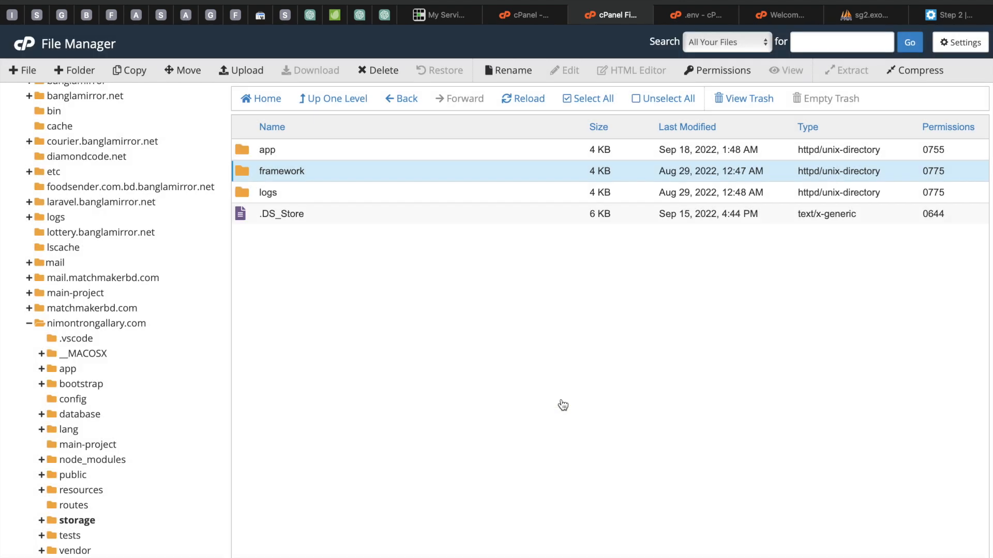
# Step: Open the bootstrap folder and set its cache folder permissions to 775 by adding group write
pyautogui.scroll(-2, 111, 380)
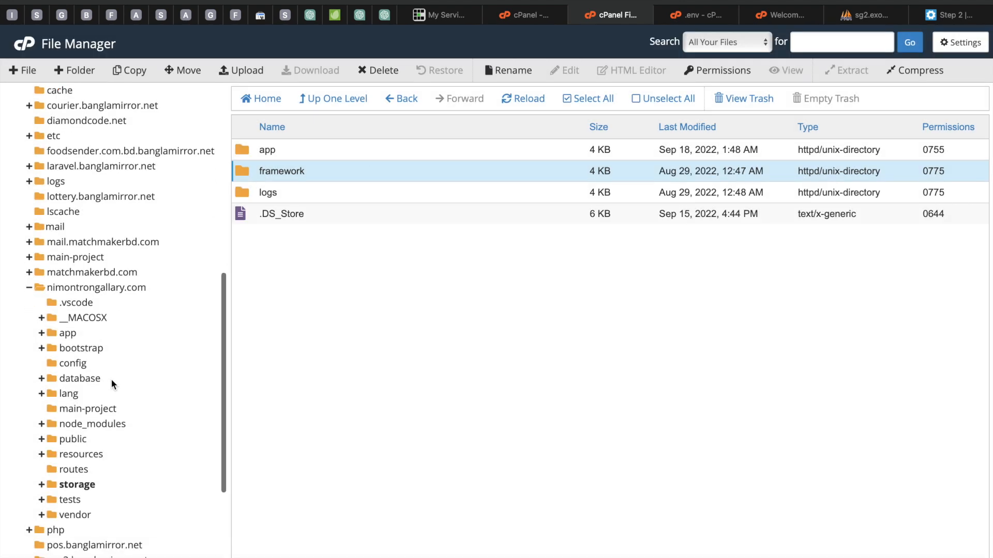
pyautogui.click(71, 348)
pyautogui.click(247, 154)
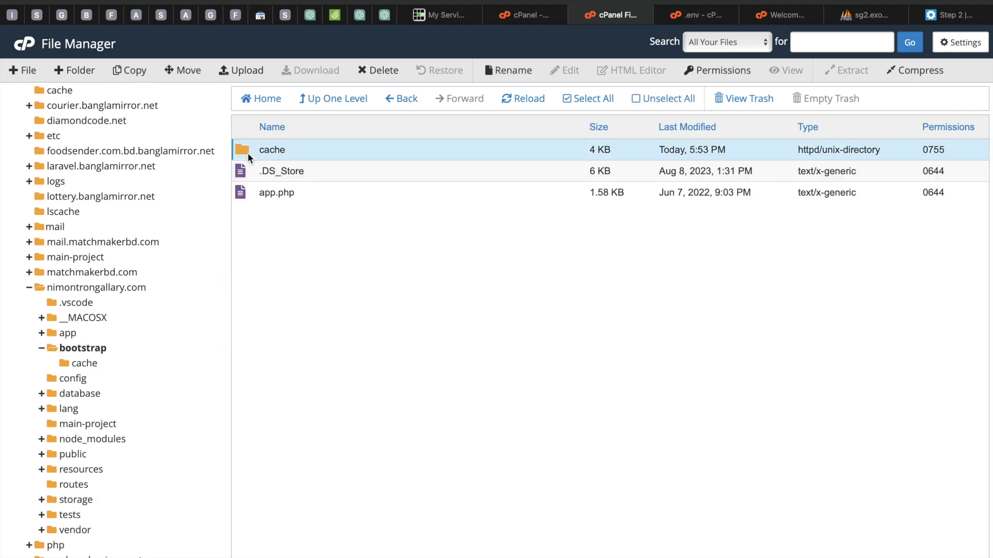
pyautogui.rightClick(248, 153)
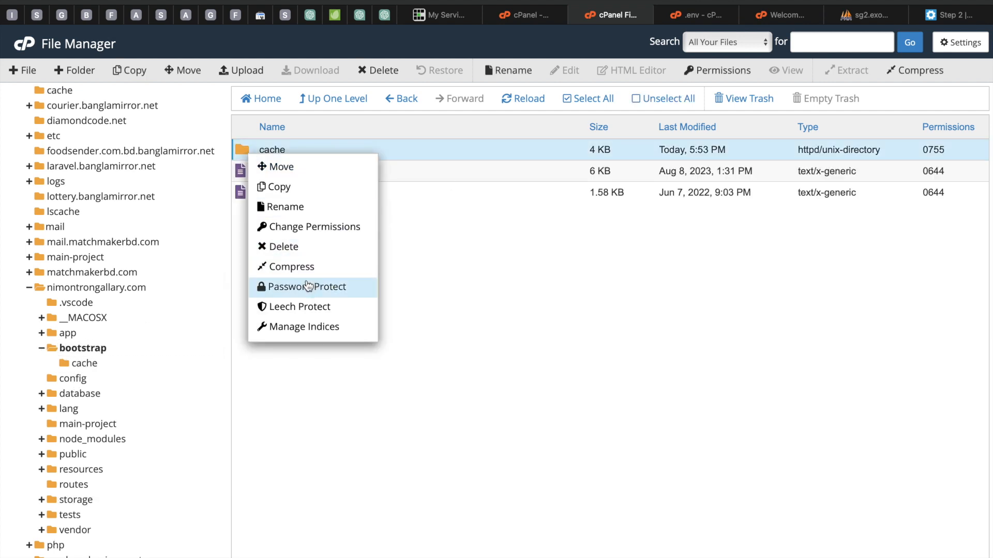
pyautogui.click(293, 233)
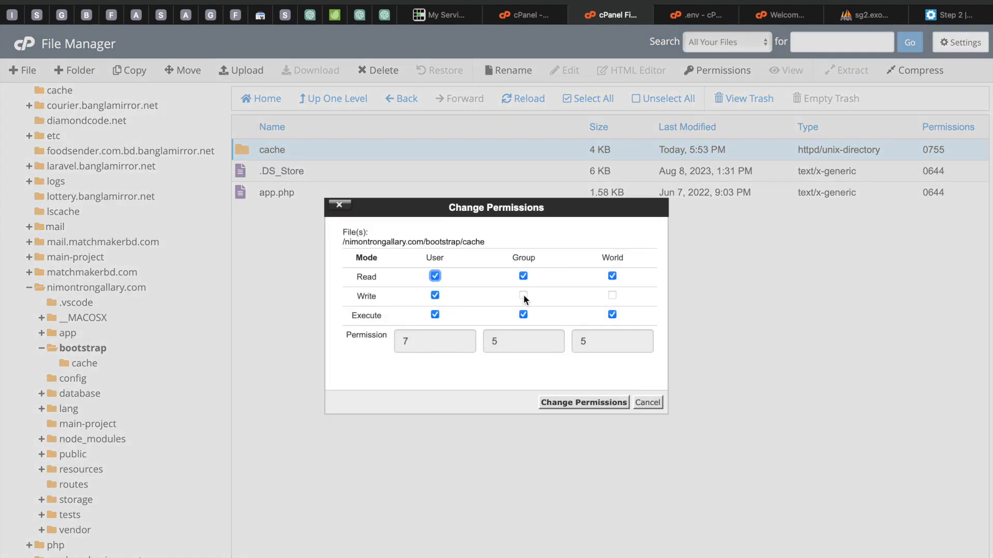
pyautogui.click(523, 295)
pyautogui.click(598, 402)
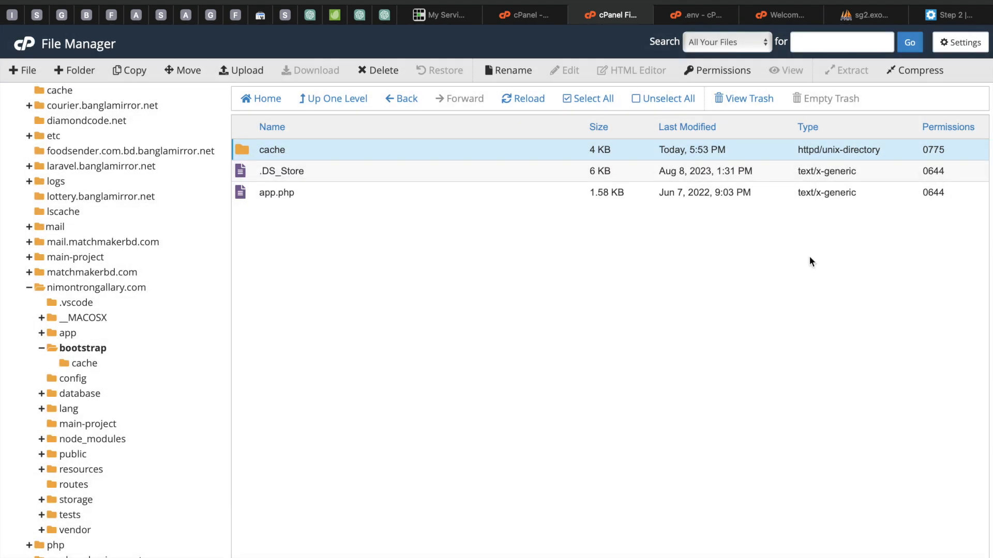
# Step: Reload the installer's permissions check, continue to environment configuration and choose the Form Wizard Setup
pyautogui.click(948, 15)
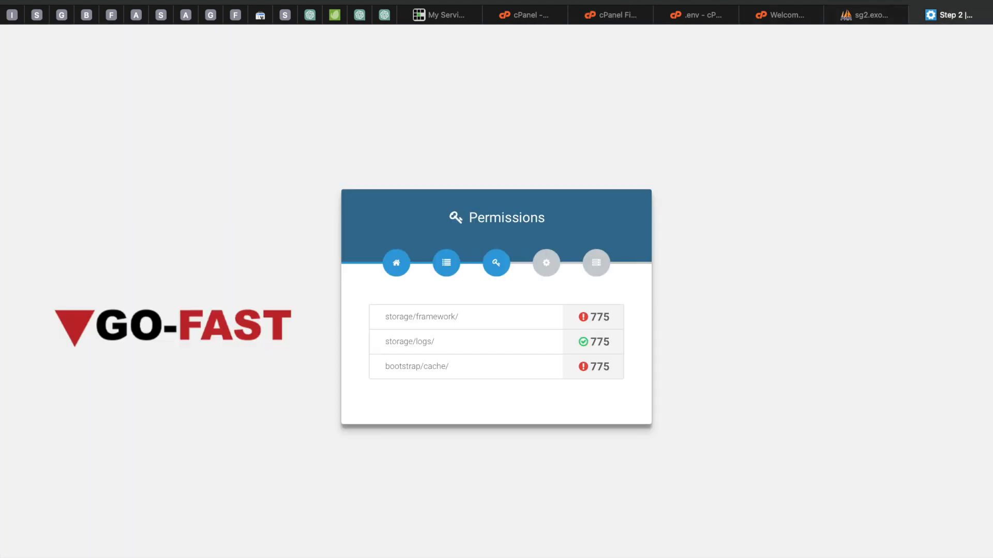
pyautogui.press('super+r')
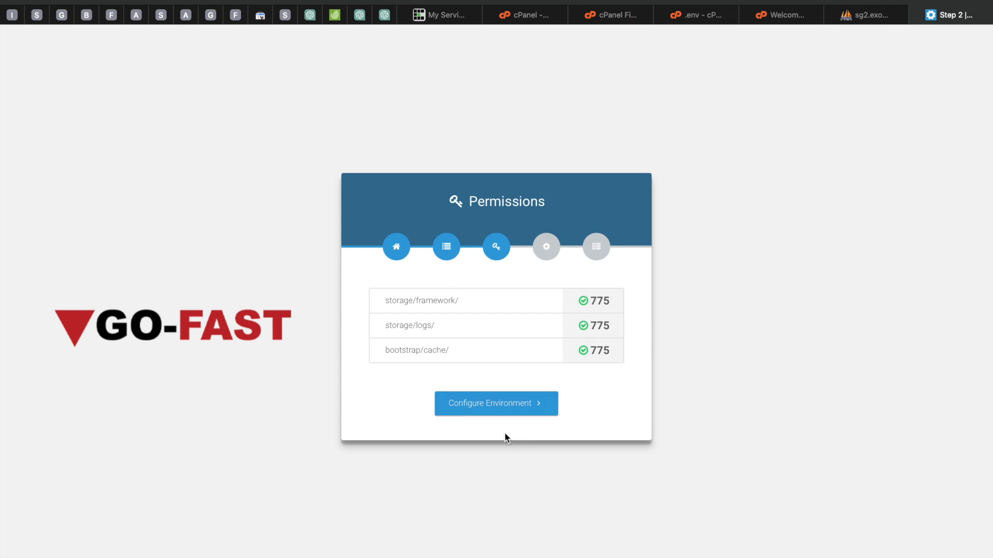
pyautogui.click(497, 411)
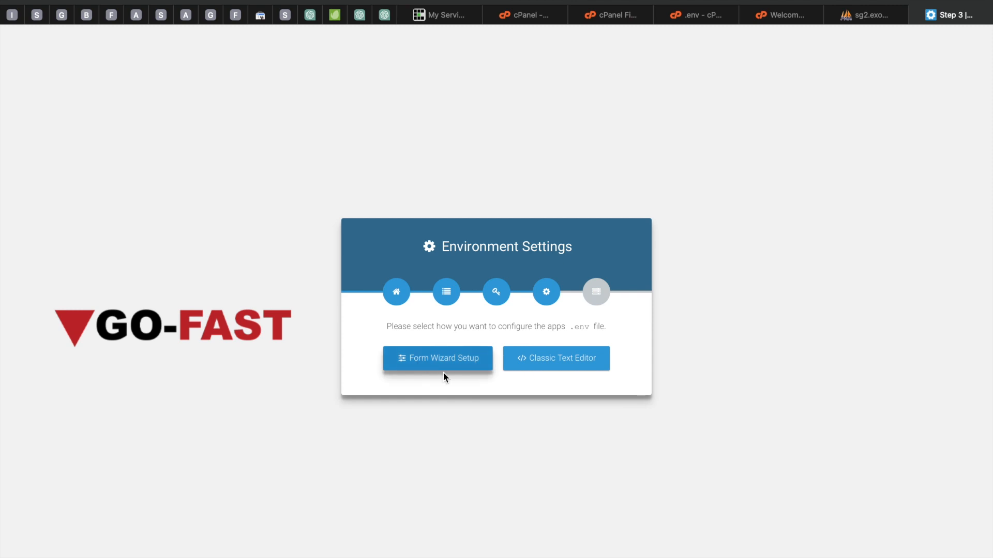
pyautogui.click(424, 365)
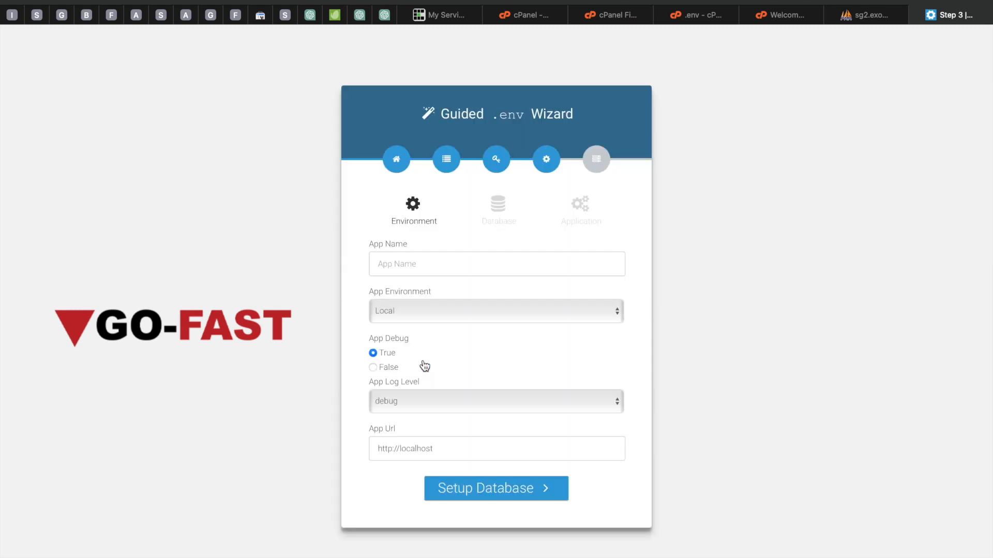
# Step: Set the App Name to Go Fast and the App Environment to Production
pyautogui.click(400, 261)
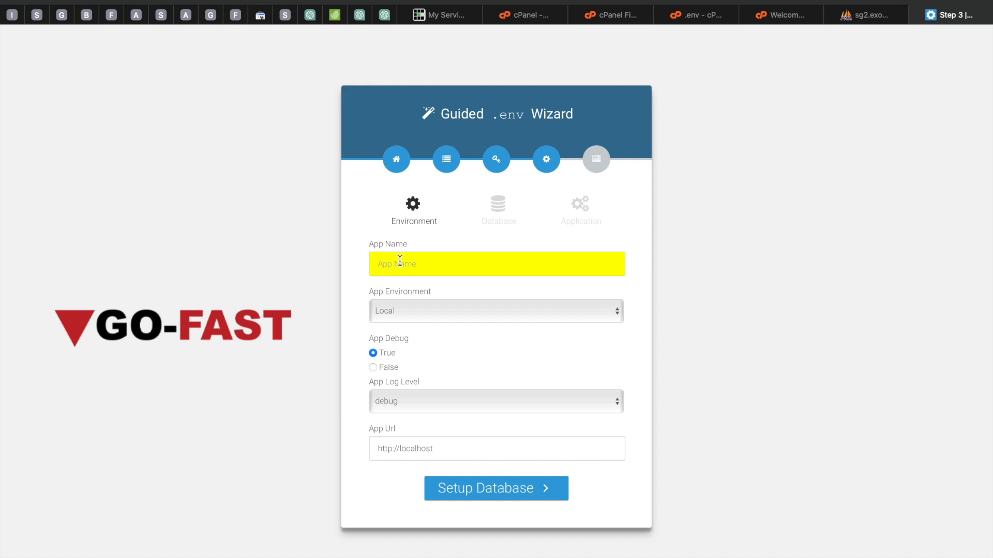
pyautogui.write('Go Fast')
pyautogui.click(455, 310)
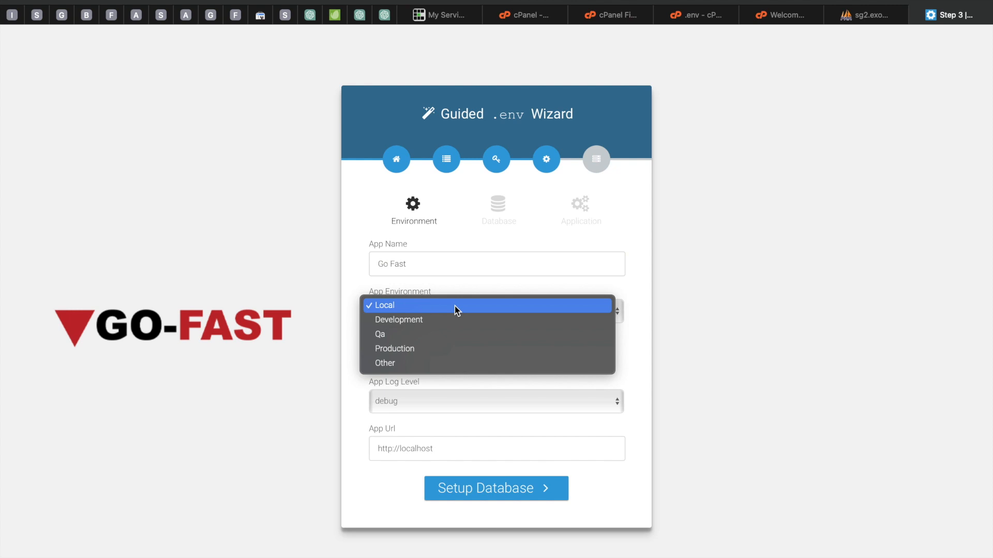
pyautogui.click(400, 321)
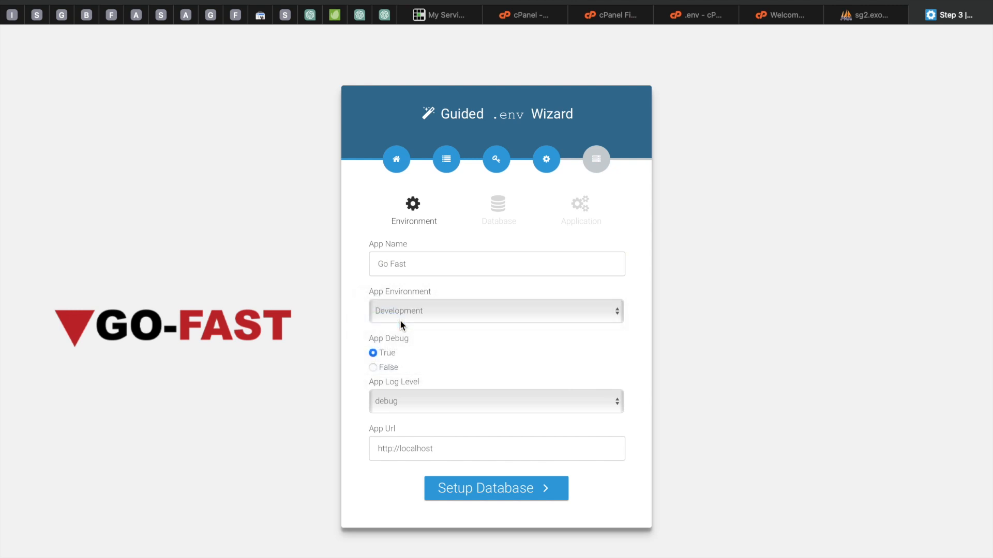
pyautogui.click(443, 311)
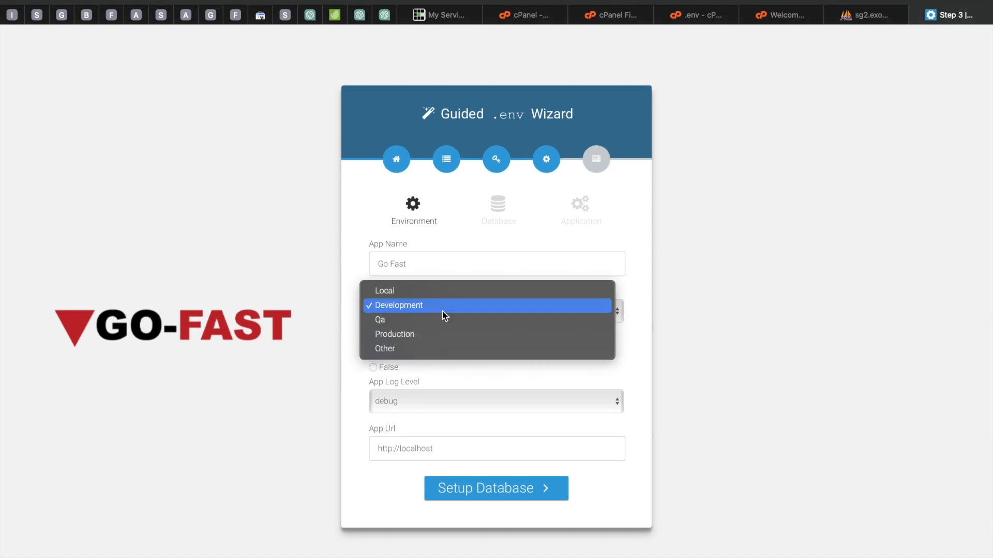
pyautogui.click(399, 336)
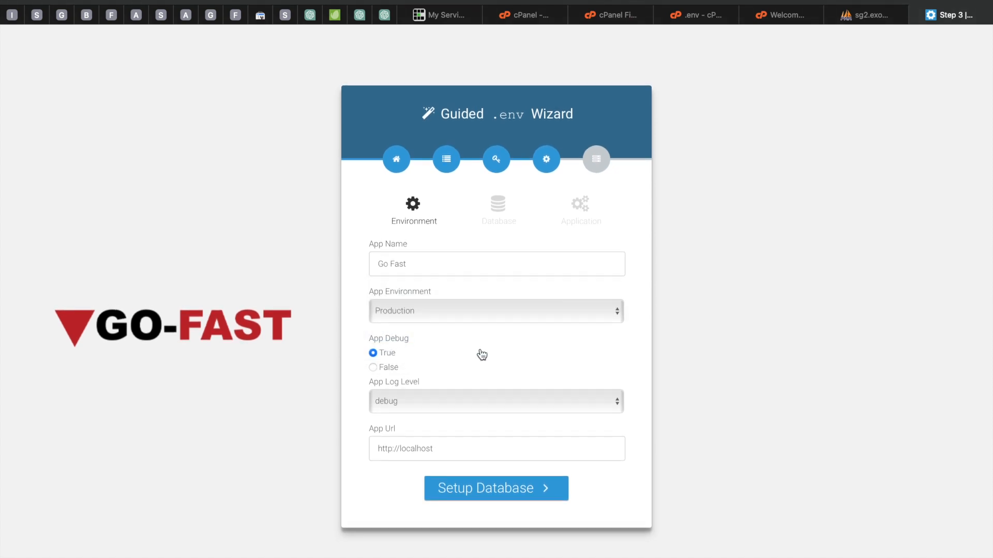
pyautogui.click(378, 369)
pyautogui.moveTo(441, 450); pyautogui.dragTo(376, 450)
pyautogui.press('BackSpace')
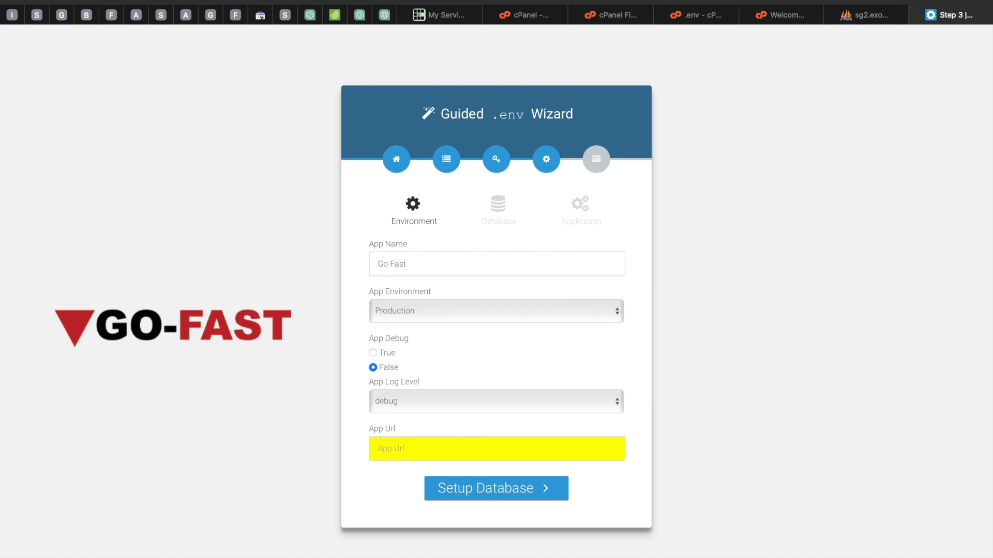
pyautogui.click(442, 2)
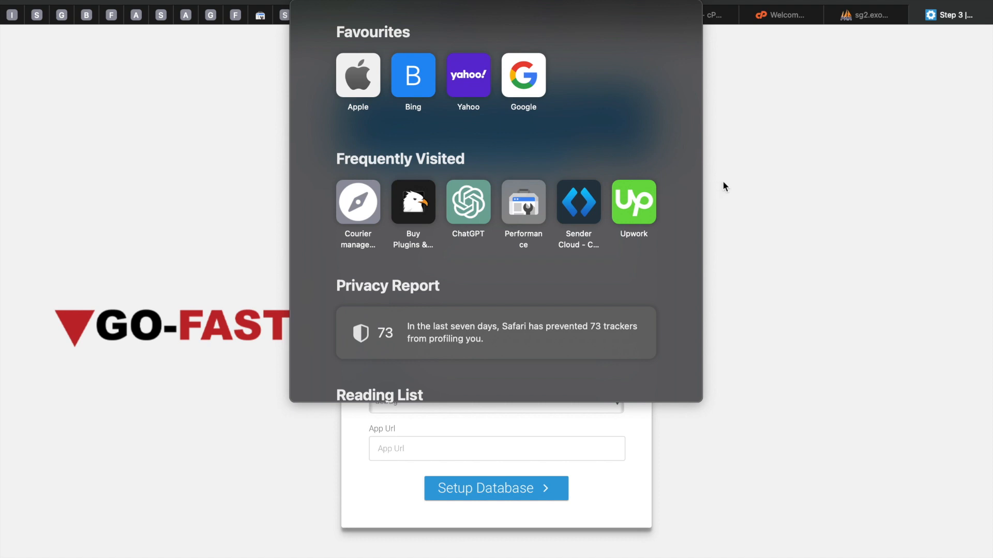
pyautogui.click(771, 189)
pyautogui.write('https://nimontrongallary.com/')
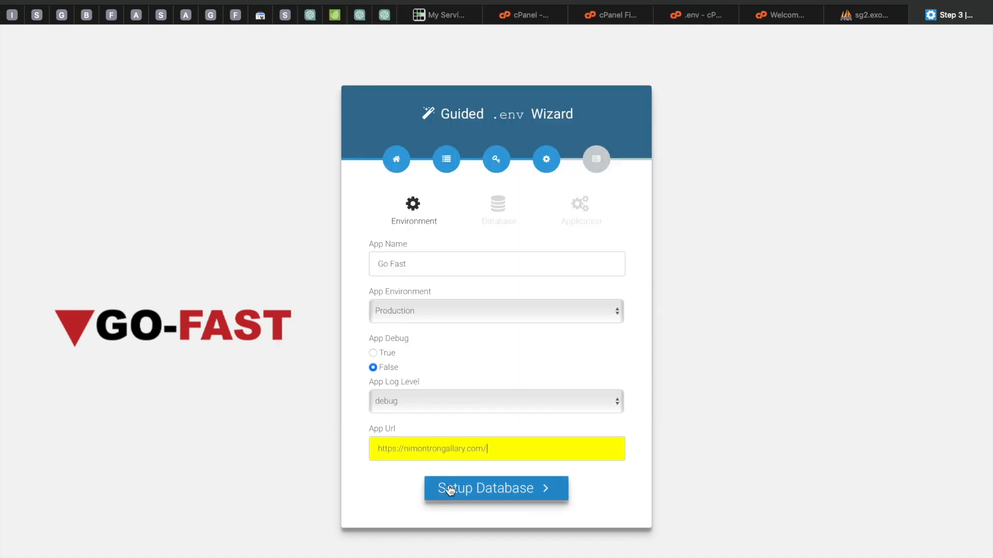
pyautogui.click(501, 491)
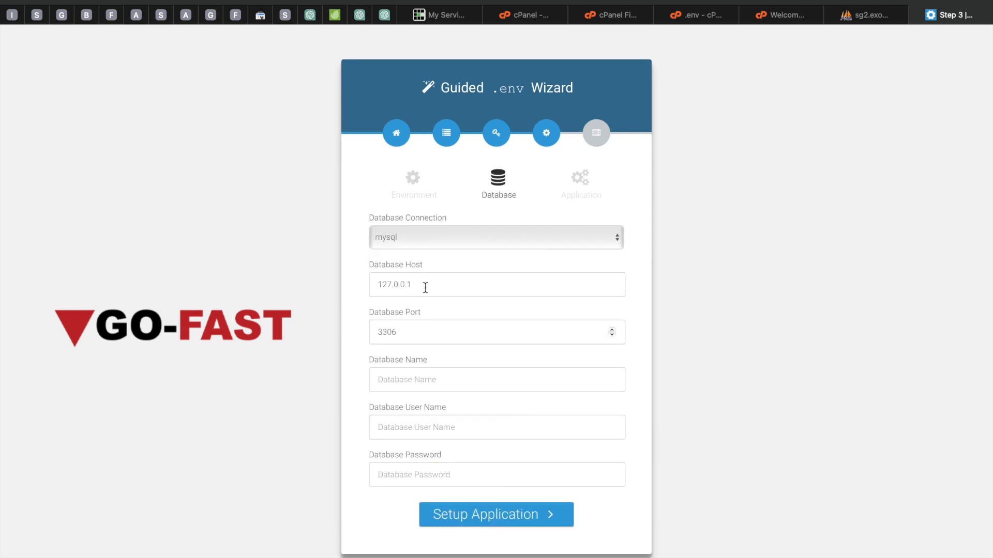
# Step: Open phpMyAdmin from the cPanel tools to look up the banglami_gofast database name
pyautogui.click(528, 16)
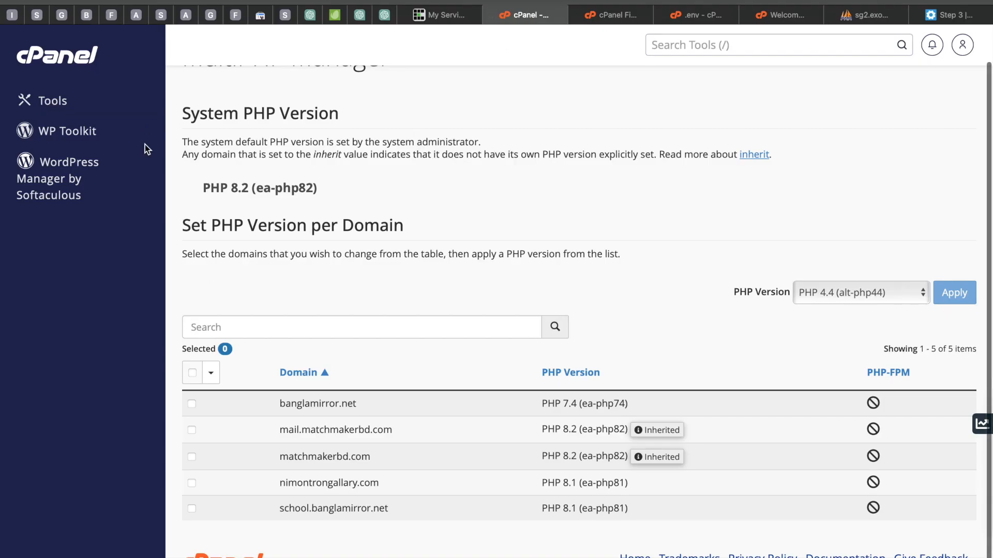
pyautogui.click(52, 101)
pyautogui.scroll(-5, 407, 364)
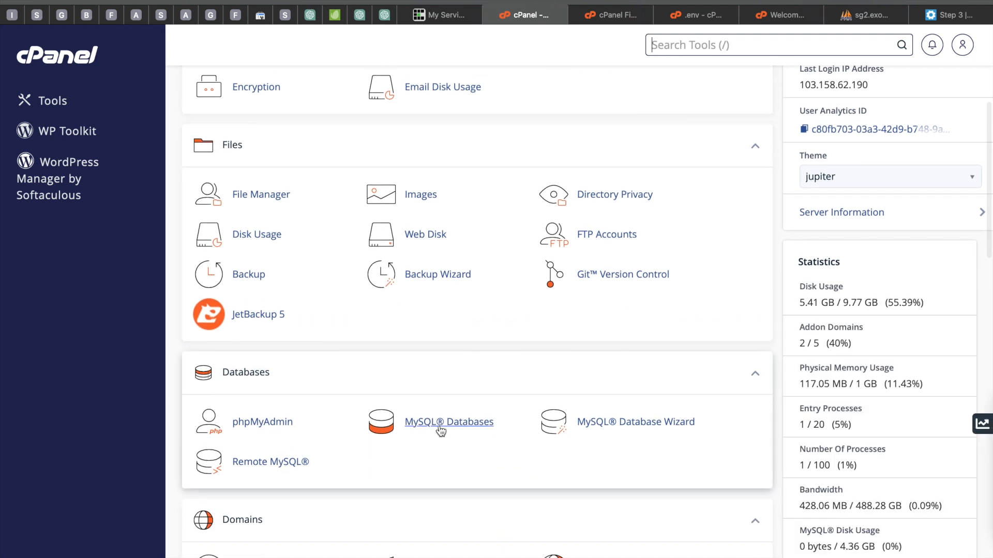
pyautogui.click(245, 431)
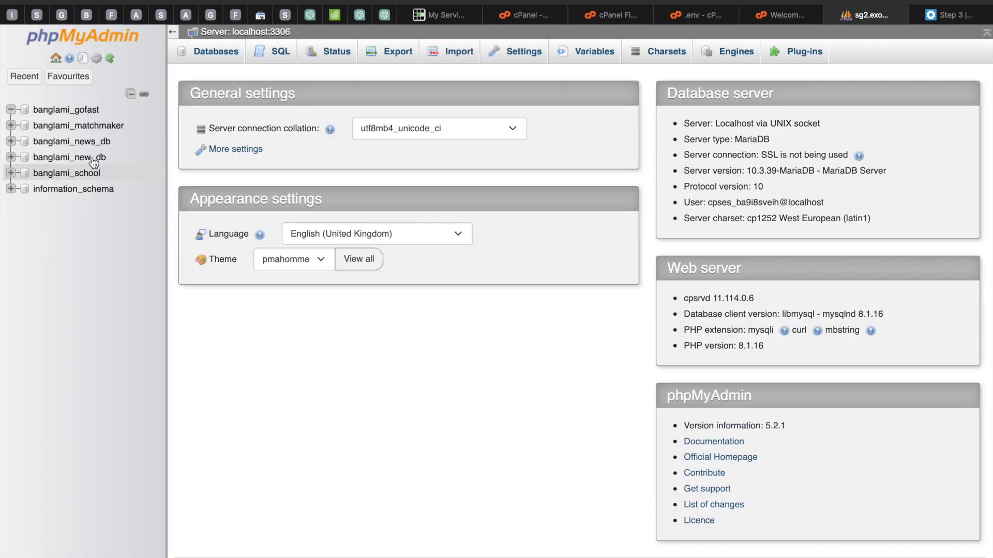
pyautogui.click(55, 110)
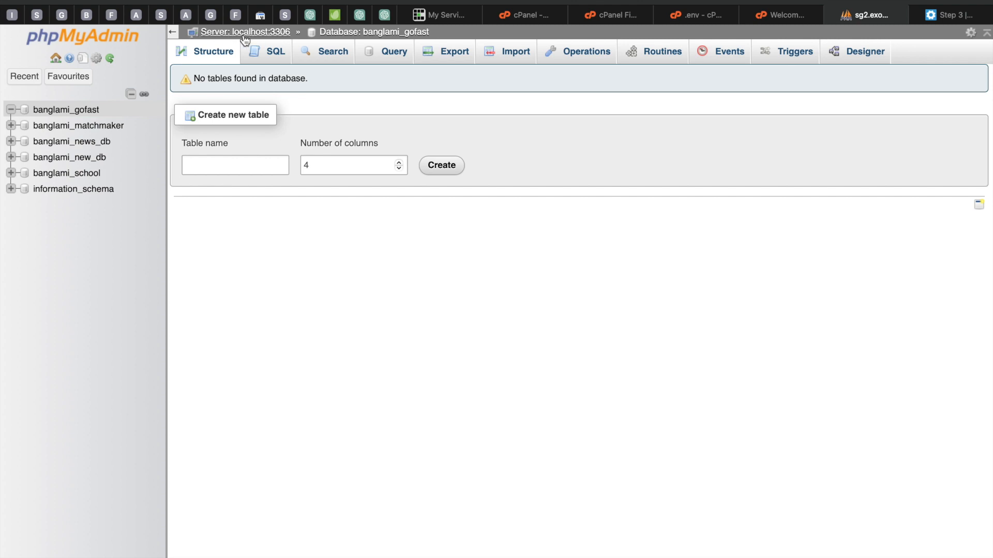
pyautogui.click(950, 14)
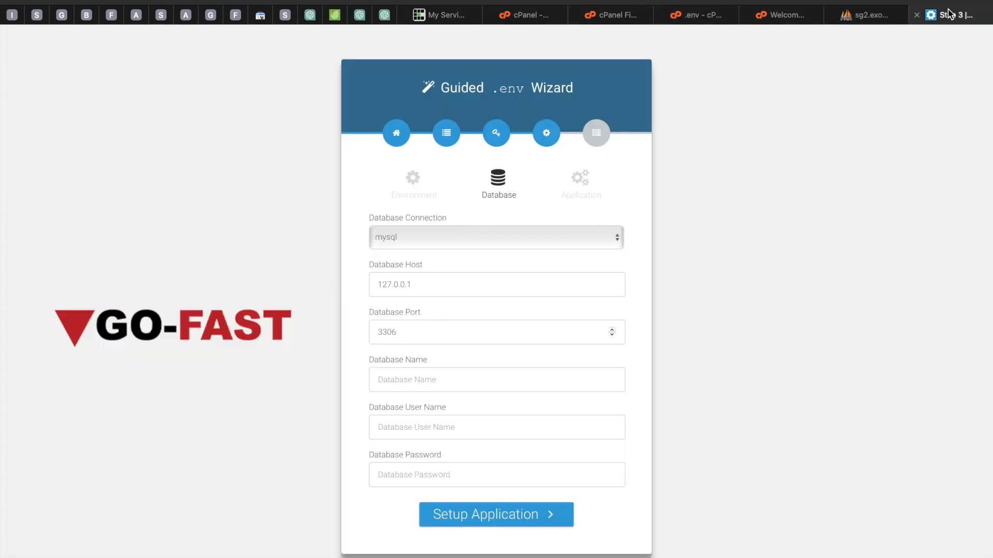
# Step: Replace the Database Host value with localhost
pyautogui.moveTo(427, 287); pyautogui.dragTo(358, 287)
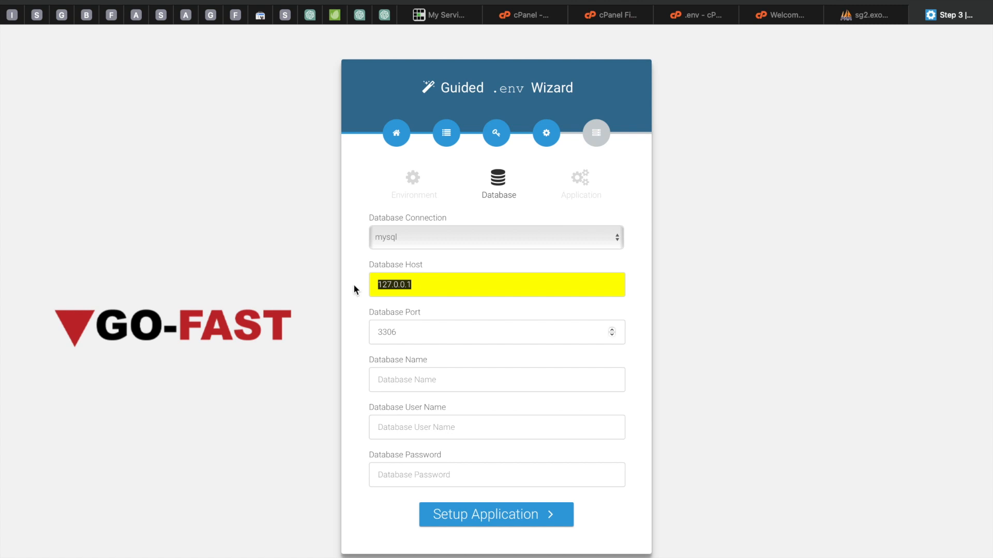
pyautogui.press('BackSpace')
pyautogui.write('localhost')
# Step: Review the .env file and the phpMyAdmin database across the open browser tabs
pyautogui.click(522, 17)
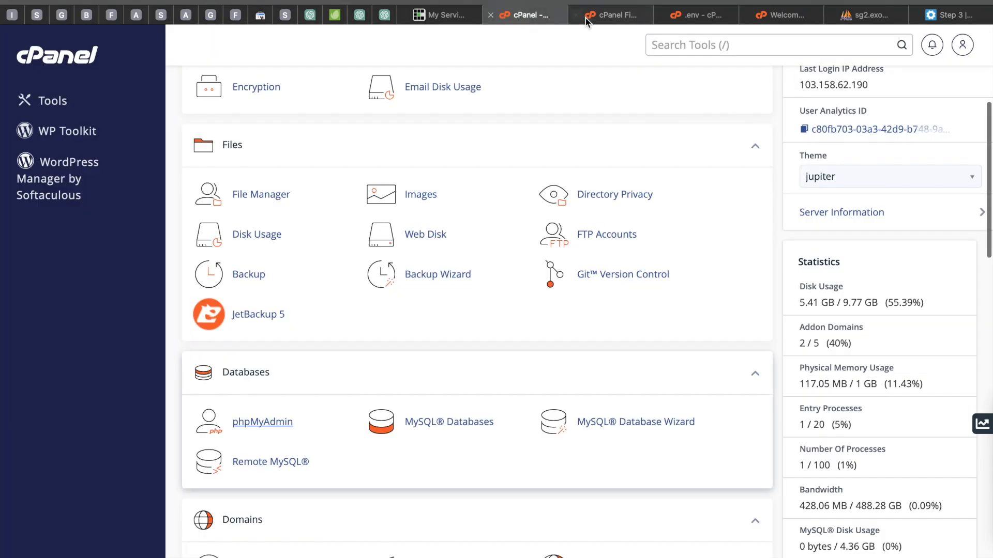
pyautogui.click(615, 15)
pyautogui.click(697, 20)
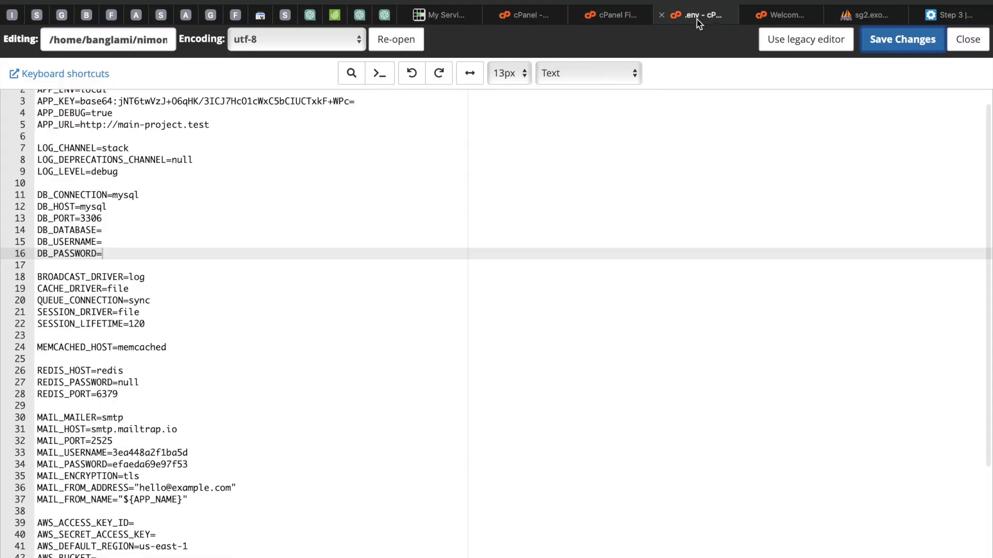
pyautogui.click(782, 16)
pyautogui.click(872, 17)
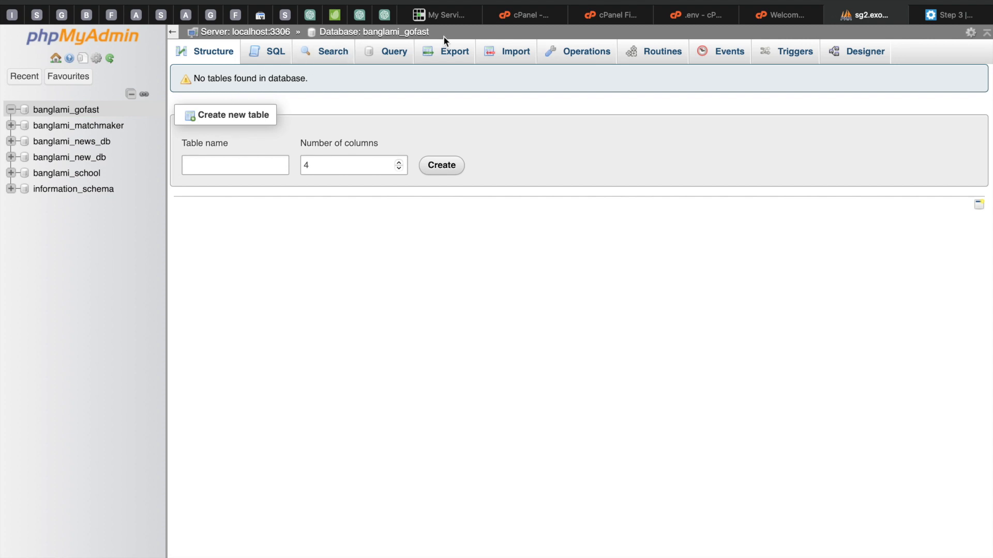
# Step: Copy the banglami_gofast database name from phpMyAdmin and paste it into the installer's Database Name field
pyautogui.moveTo(436, 33); pyautogui.dragTo(366, 33)
pyautogui.press('super+c')
pyautogui.click(942, 16)
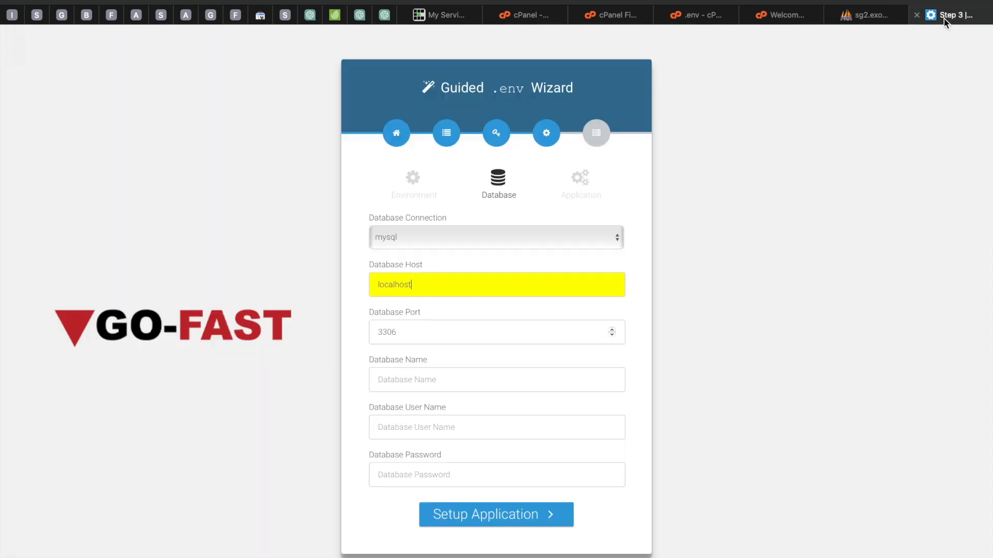
pyautogui.click(403, 386)
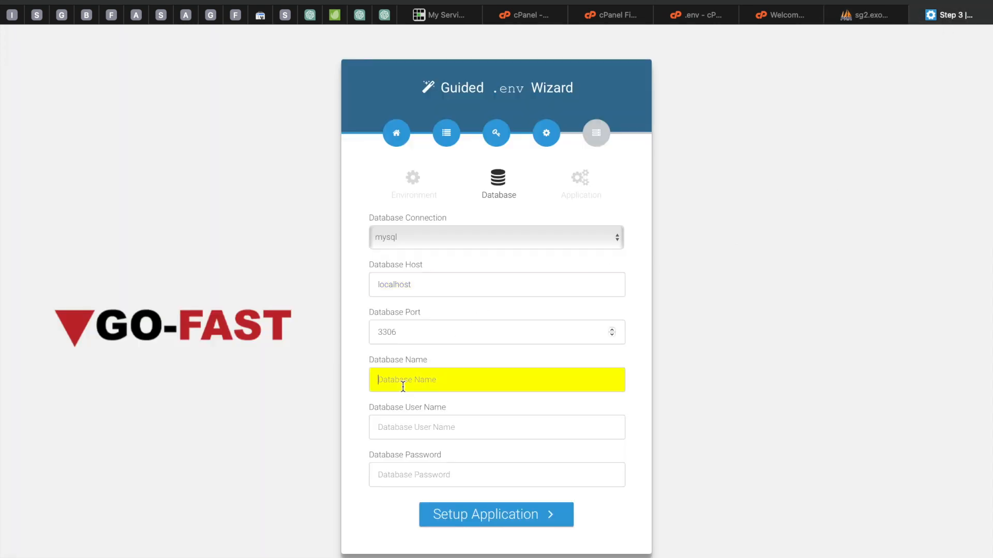
pyautogui.press('super+v')
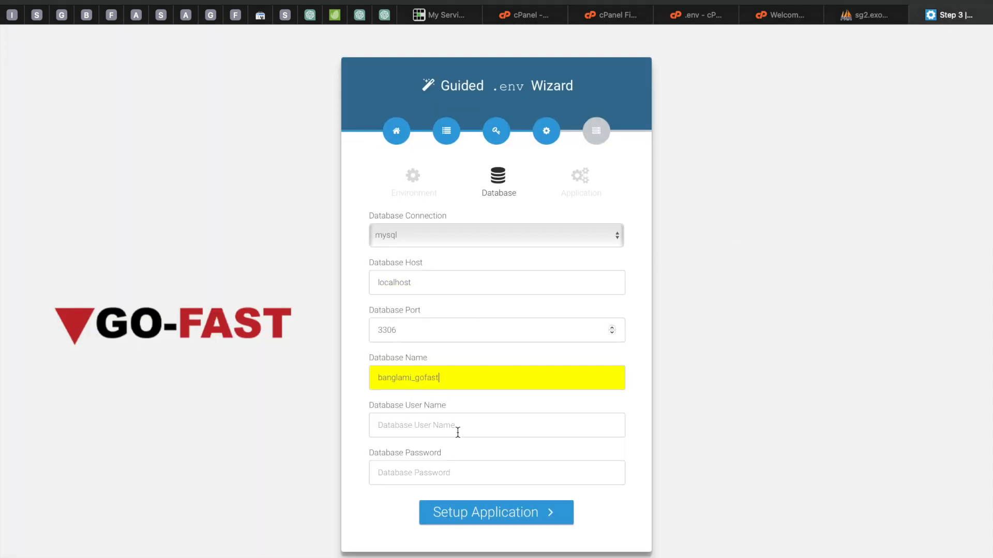
# Step: Copy the banglami_gofastuser user name from cPanel's MySQL Databases page and paste it into Database User Name
pyautogui.click(396, 432)
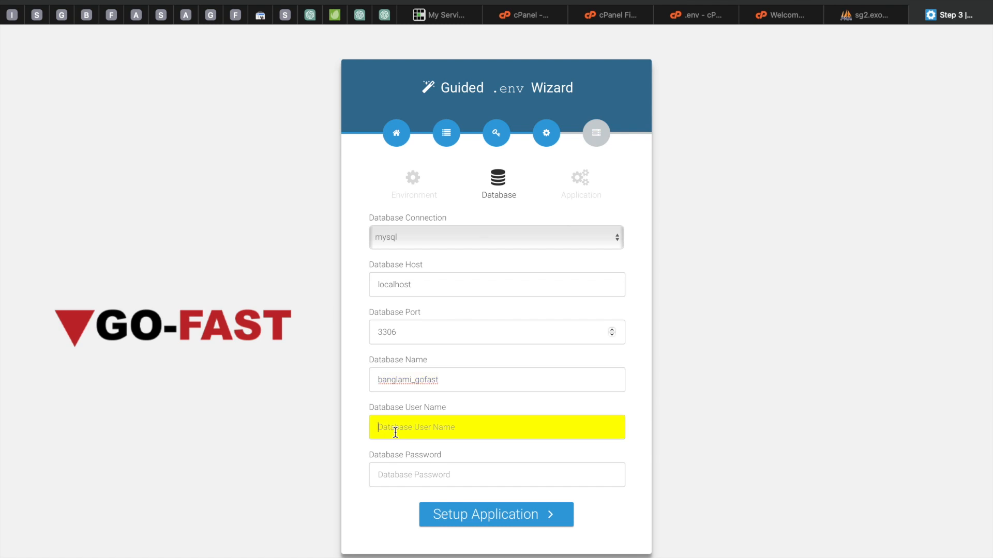
pyautogui.click(865, 15)
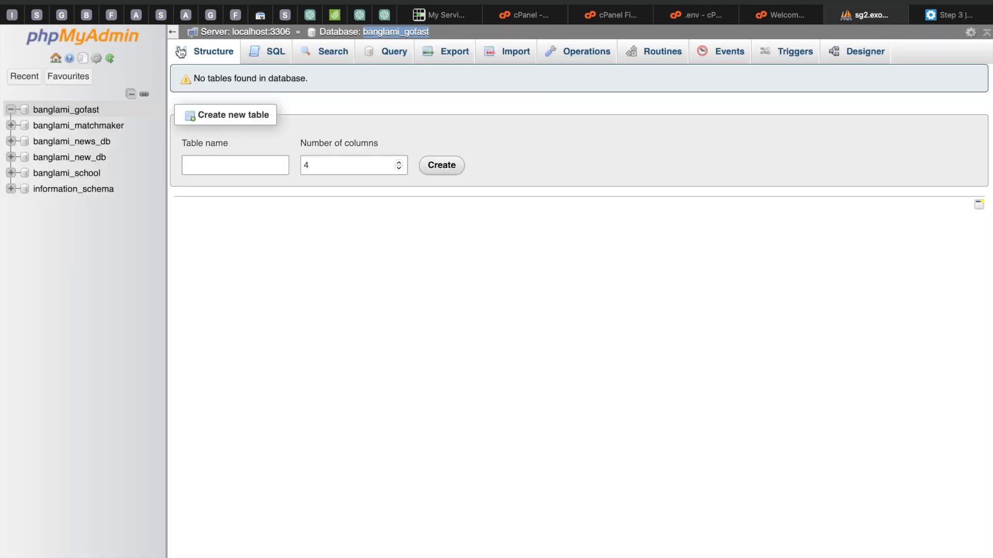
pyautogui.click(517, 15)
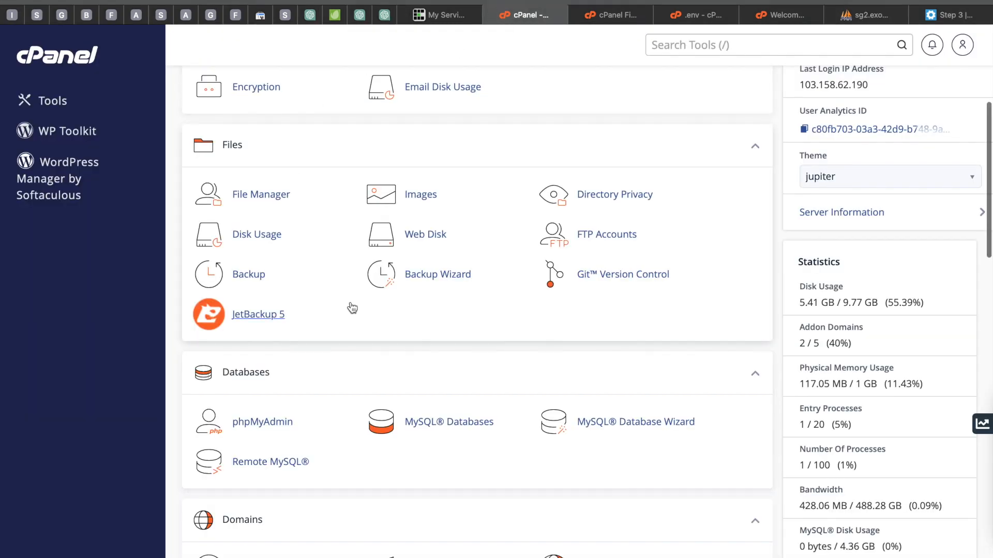
pyautogui.scroll(-1, 351, 307)
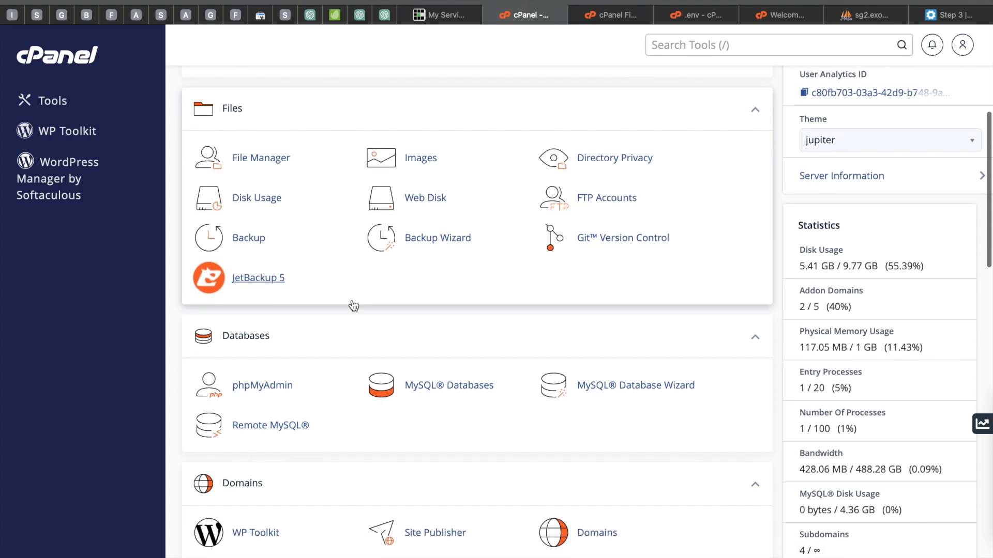
pyautogui.click(437, 389)
pyautogui.scroll(-10, 424, 302)
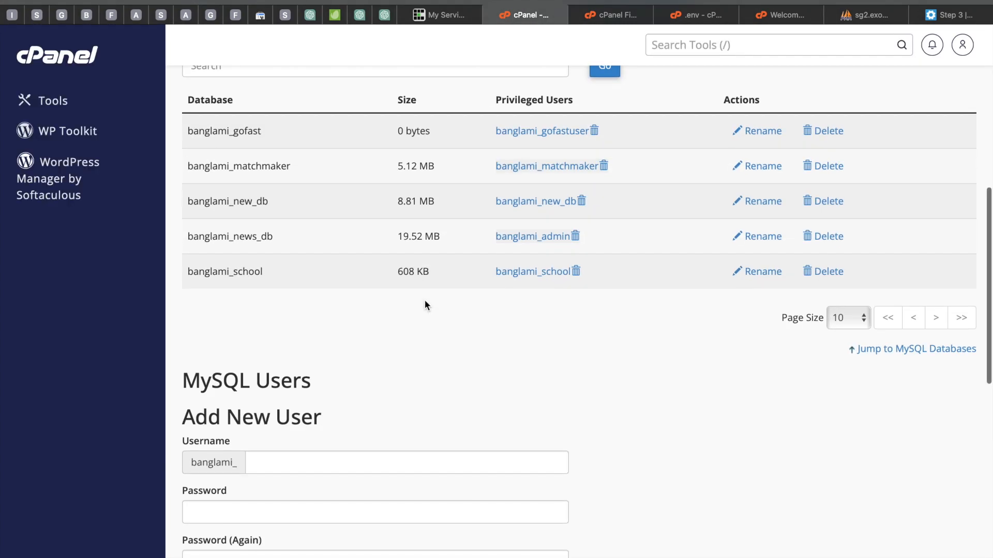
pyautogui.scroll(-6, 425, 300)
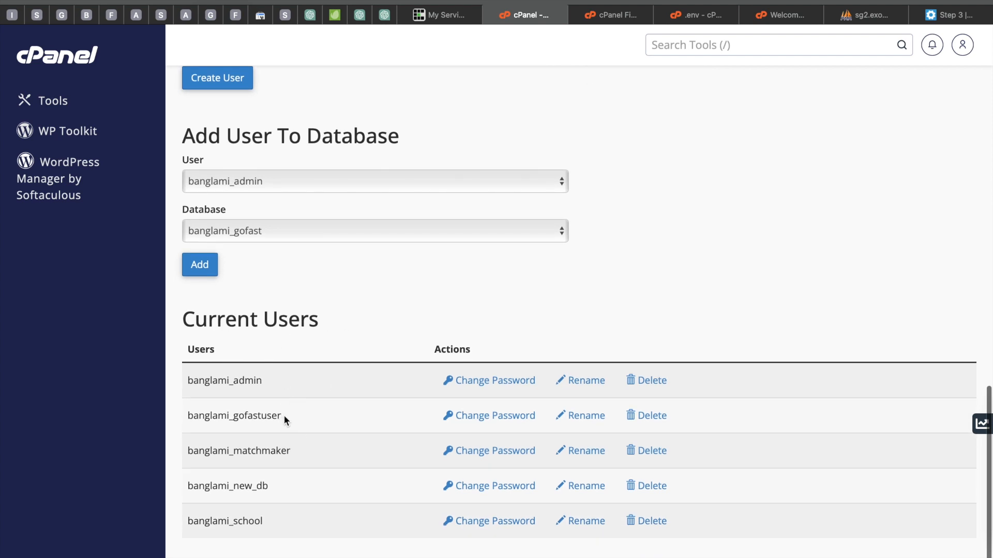
pyautogui.moveTo(284, 416); pyautogui.dragTo(185, 417)
pyautogui.press('super+c')
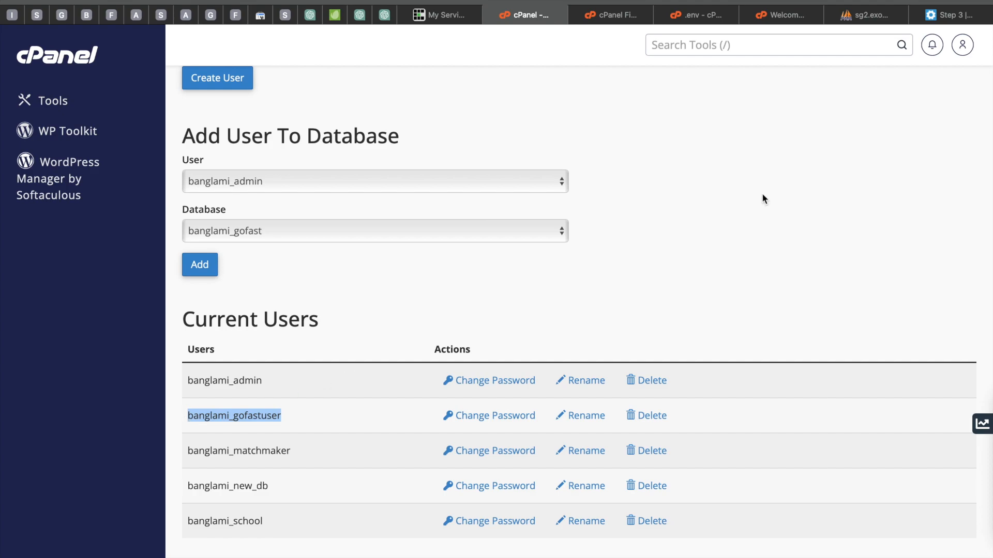
pyautogui.click(950, 15)
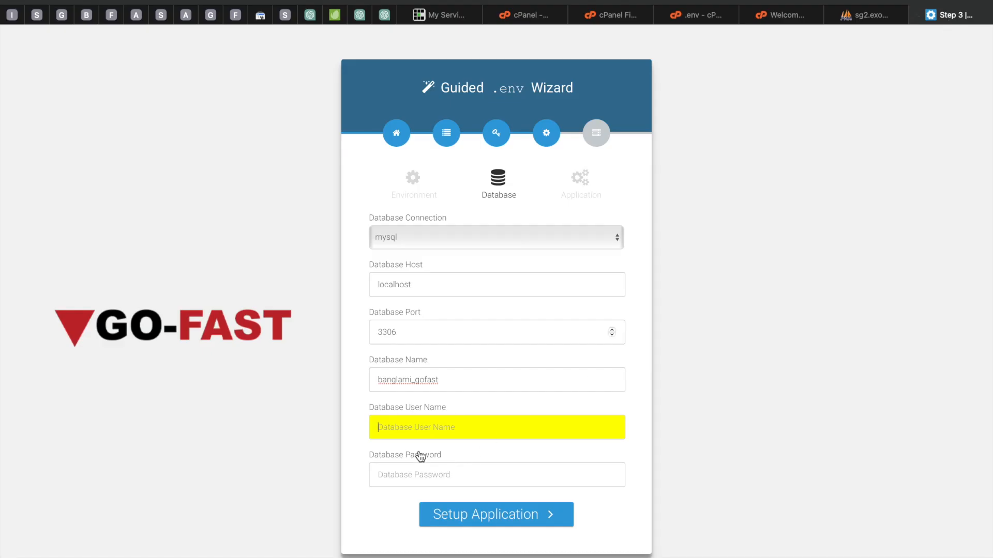
pyautogui.press('super+v')
# Step: Replace the browser-suggested strong password with the database user's password in the Database Password field
pyautogui.click(399, 470)
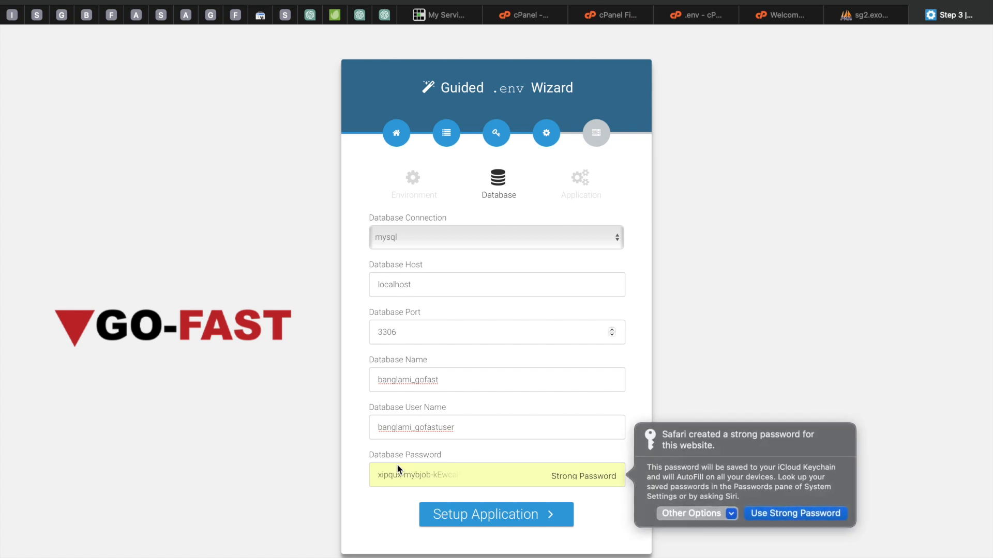
pyautogui.click(731, 514)
pyautogui.click(717, 537)
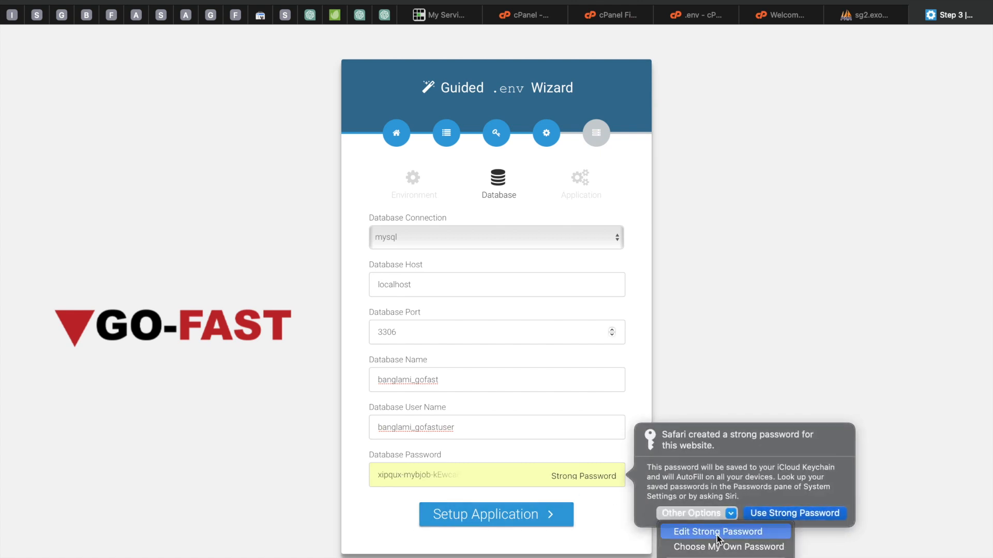
pyautogui.moveTo(472, 476); pyautogui.dragTo(368, 475)
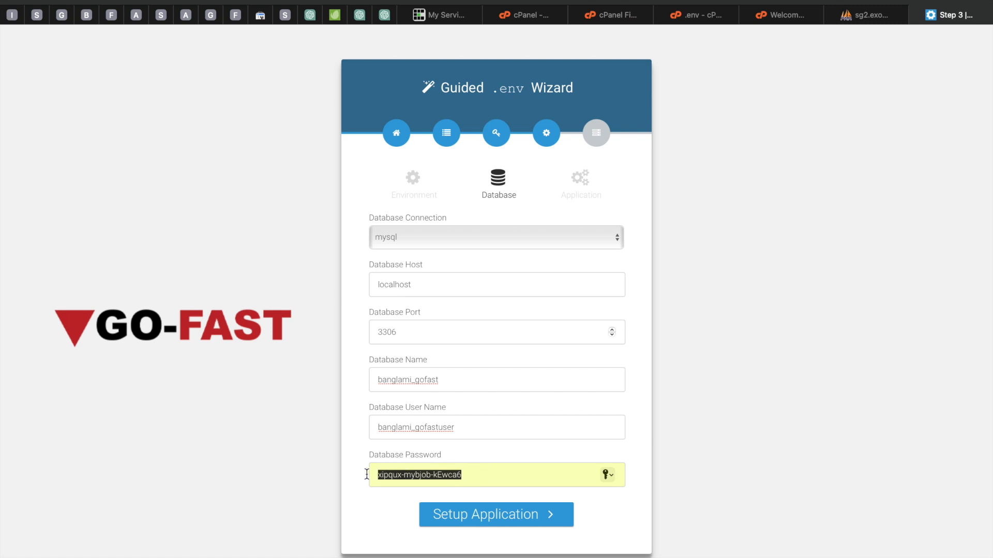
pyautogui.press('BackSpace')
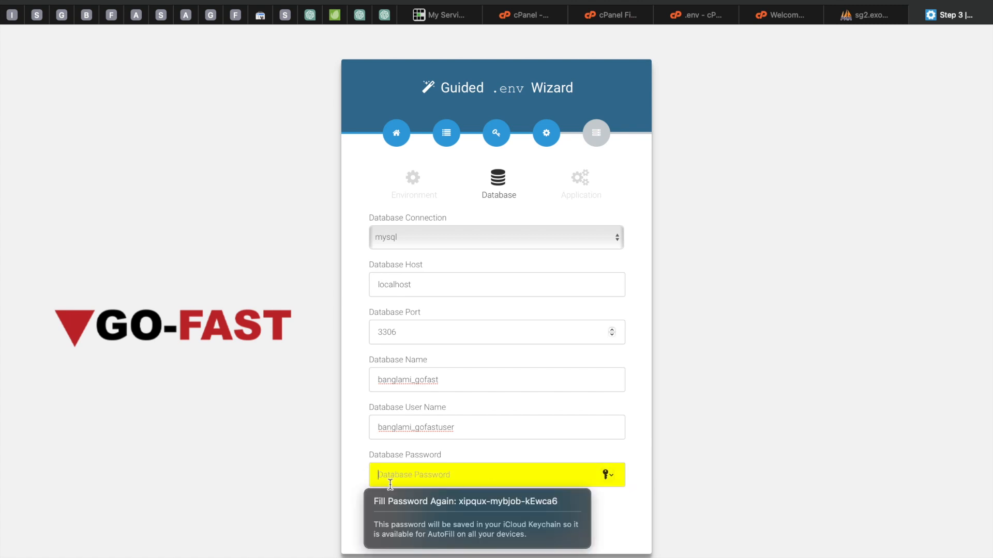
pyautogui.write('••')
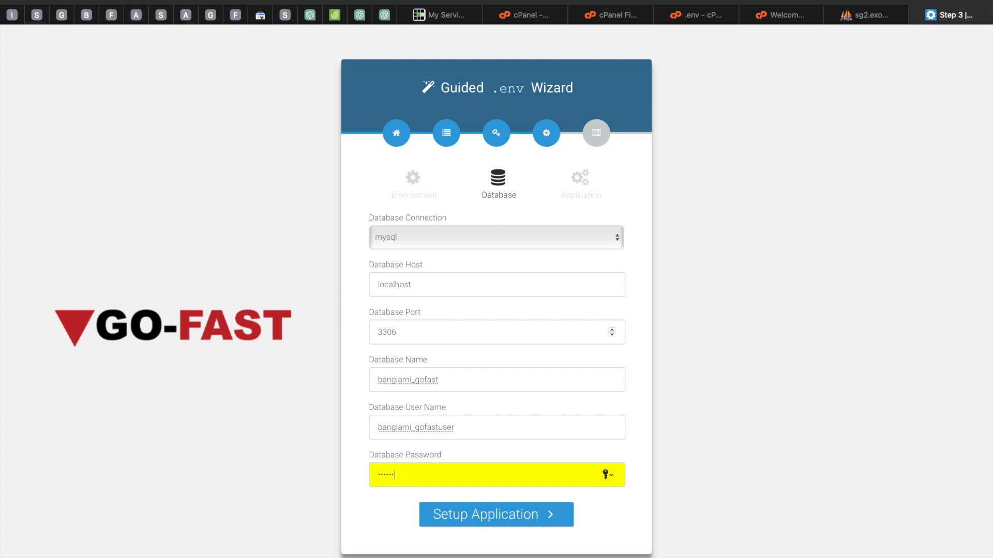
pyautogui.press('BackSpace')
pyautogui.press('BackSpace')
pyautogui.press('BackSpace')
pyautogui.press('BackSpace')
pyautogui.press('BackSpace')
pyautogui.press('BackSpace')
pyautogui.write('••')
# Step: Continue to the Application step and run Install, declining to save the password in the keychain
pyautogui.click(531, 517)
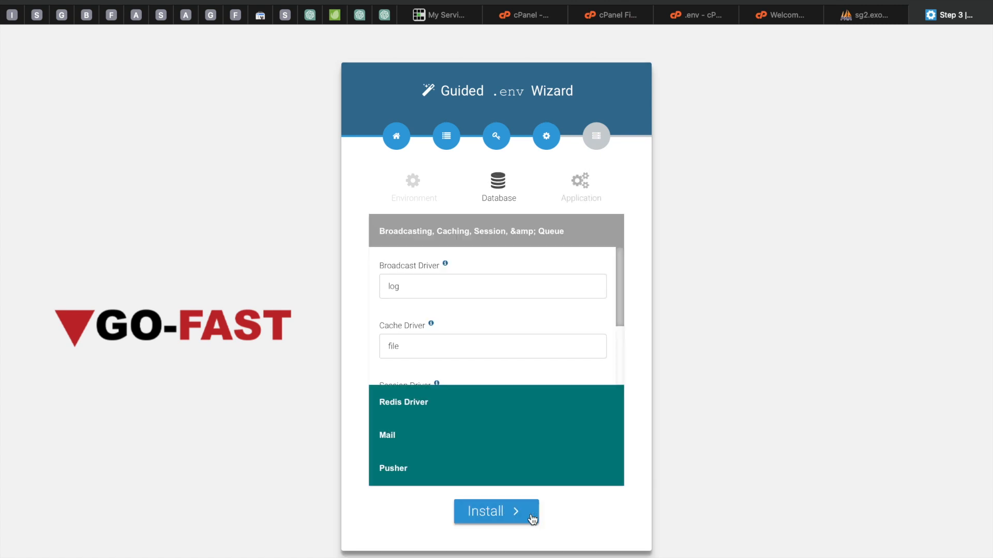
pyautogui.click(492, 517)
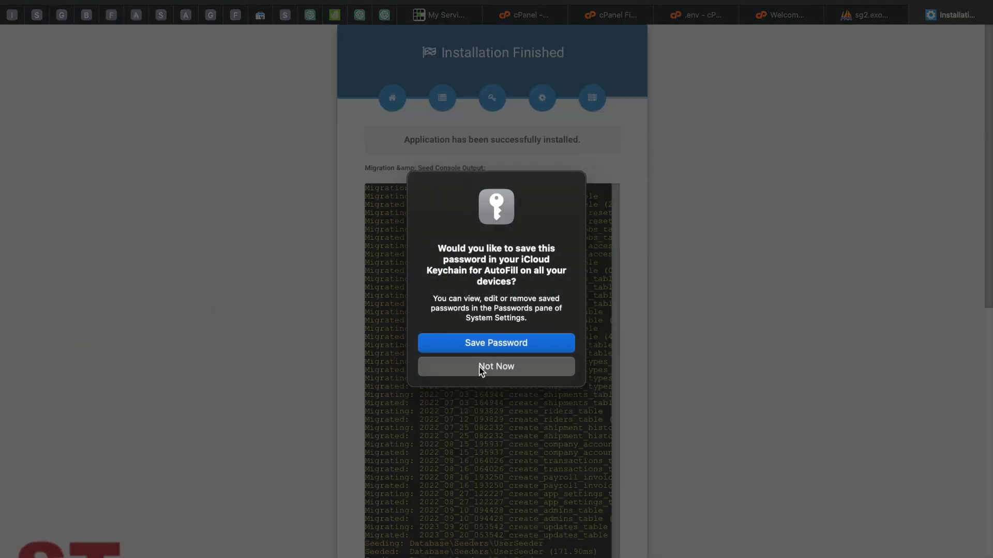
pyautogui.click(481, 368)
# Step: Review the installation output and final .env file, then exit the installer to open the website
pyautogui.scroll(-15, 474, 401)
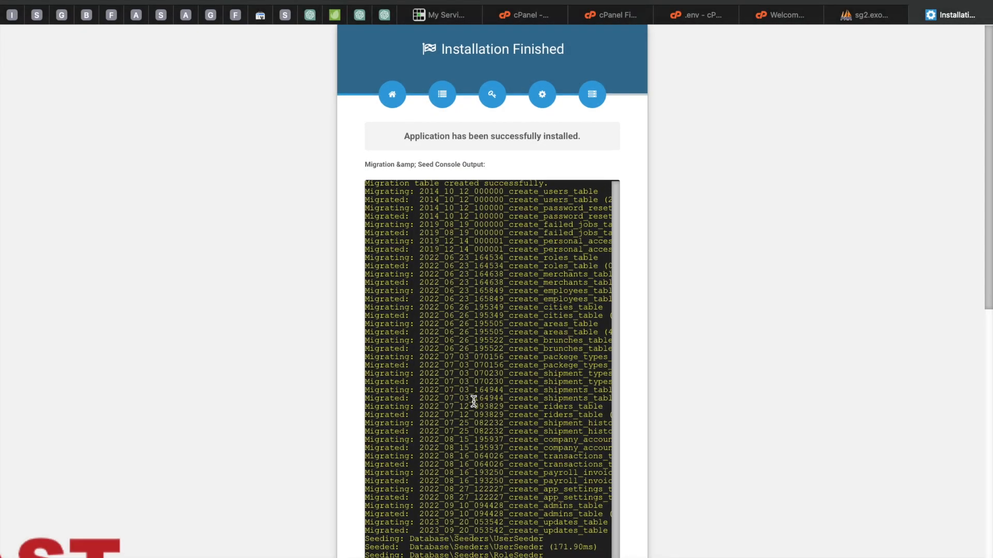
pyautogui.scroll(15, 473, 402)
pyautogui.scroll(-15, 473, 399)
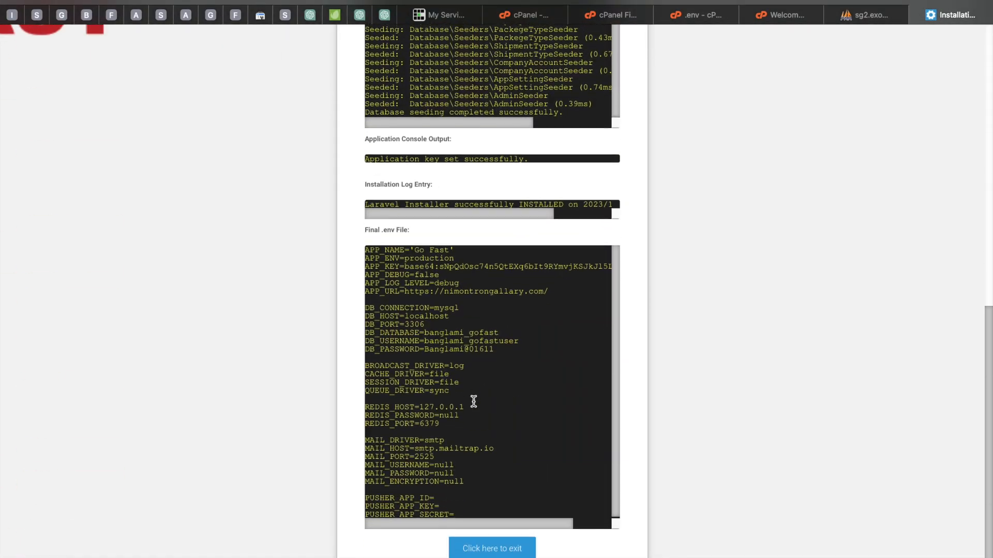
pyautogui.scroll(-3, 506, 552)
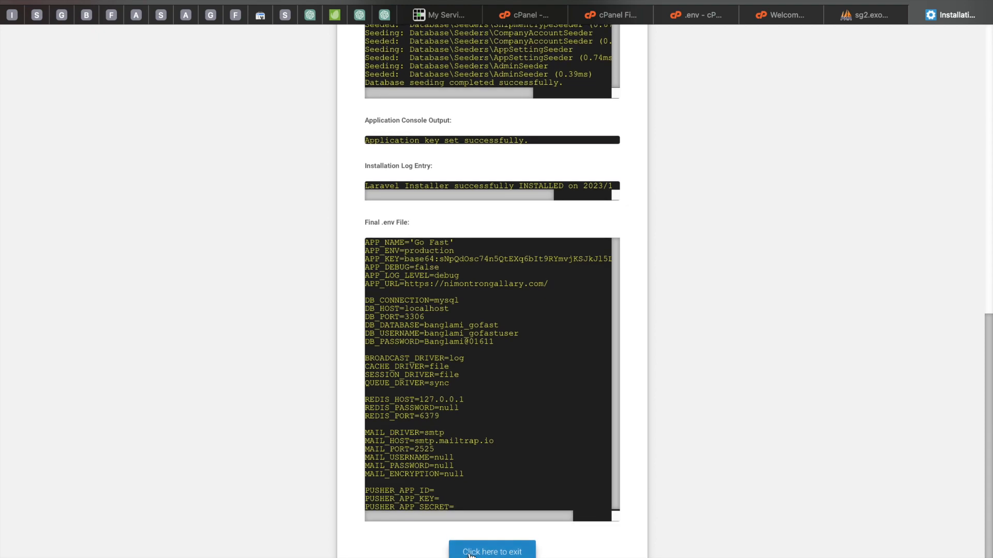
pyautogui.click(497, 556)
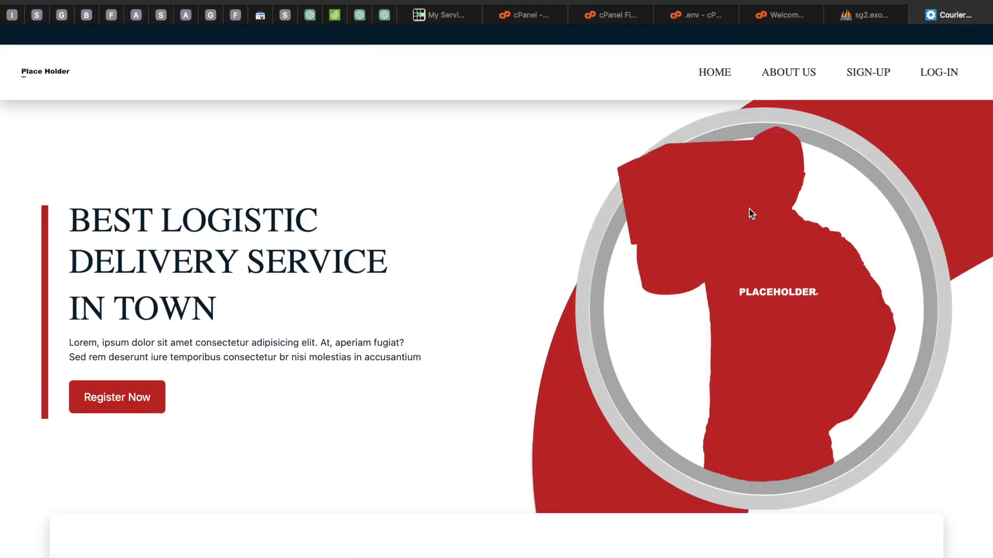
pyautogui.scroll(-10, 493, 271)
pyautogui.scroll(10, 493, 271)
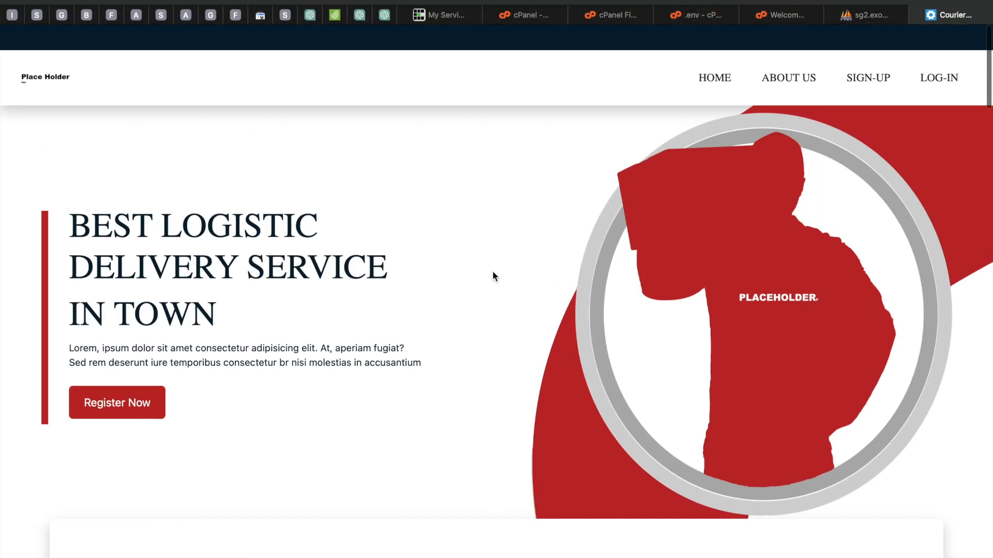